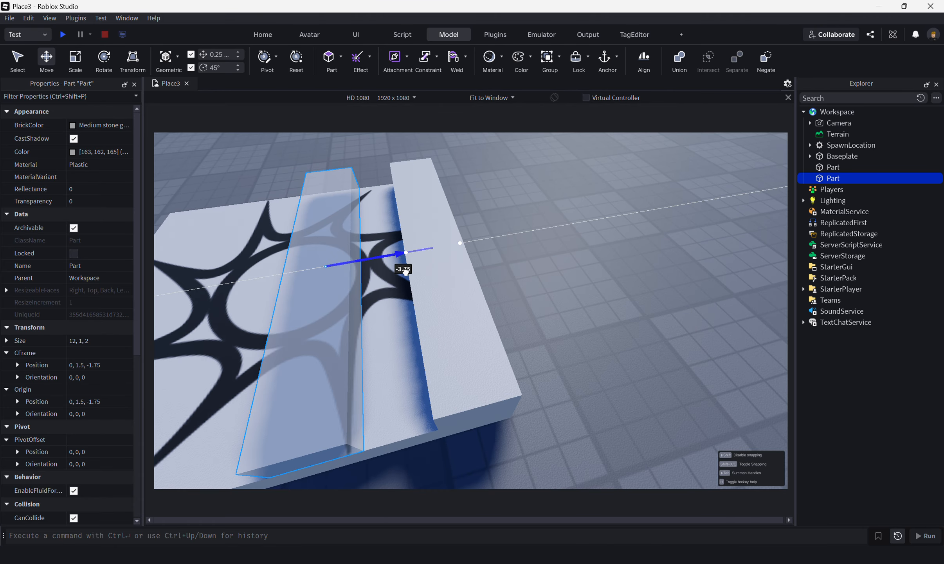
# - Finish moving the second bar along the Z axis to position 0, 1.5, 0 and deselect it
pyautogui.press('d')
pyautogui.moveTo(613, 273); pyautogui.dragTo(613, 273, button='right')
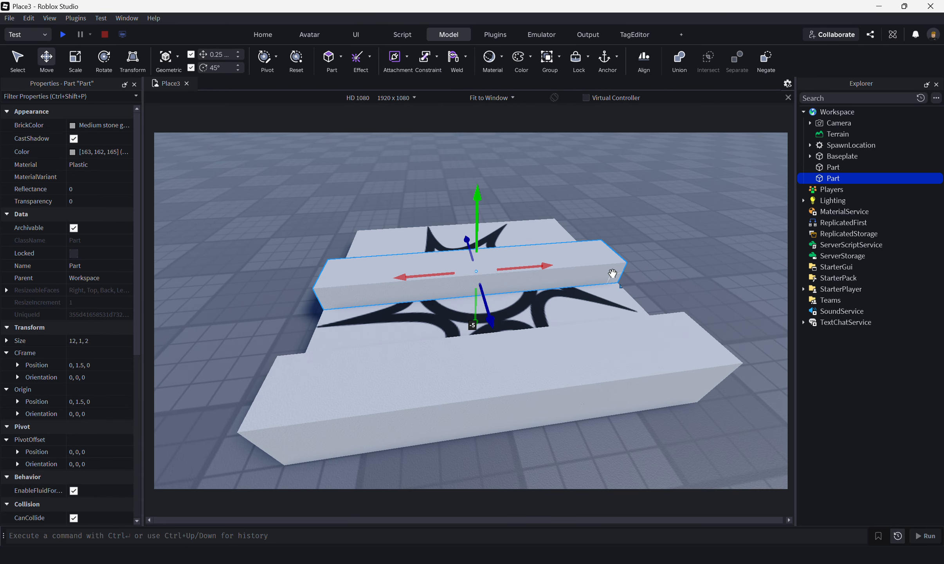
pyautogui.click(656, 227)
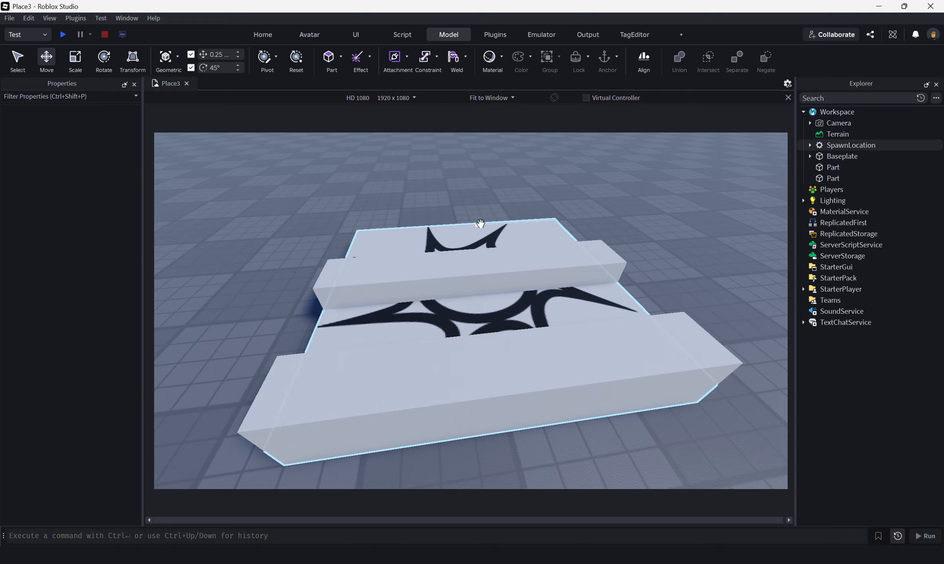
pyautogui.moveTo(477, 220); pyautogui.dragTo(477, 220, button='right')
pyautogui.press('a')
pyautogui.moveTo(576, 297); pyautogui.dragTo(576, 297, button='right')
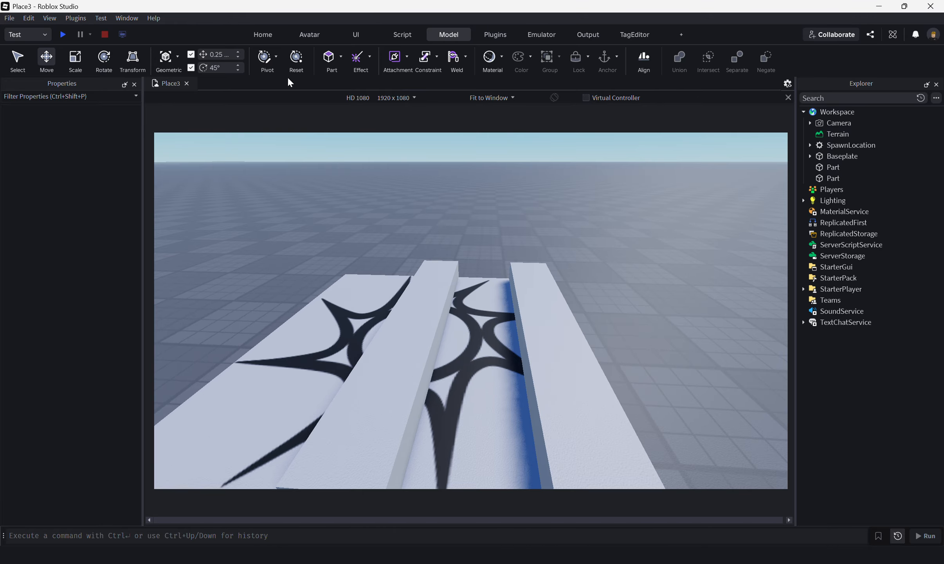
# - Select the front bar and turn on pivot editing for it
pyautogui.click(264, 36)
pyautogui.moveTo(645, 257); pyautogui.dragTo(644, 257, button='right')
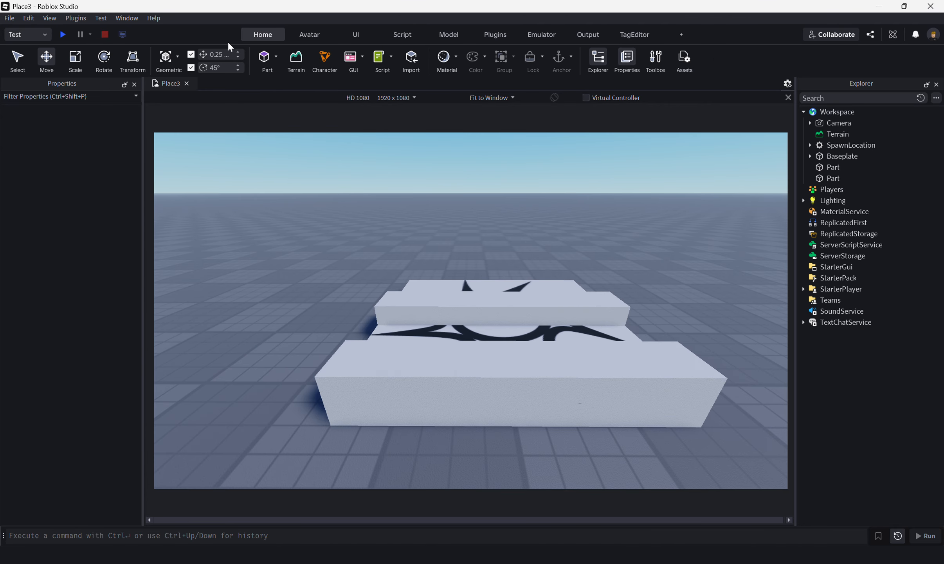
pyautogui.click(451, 38)
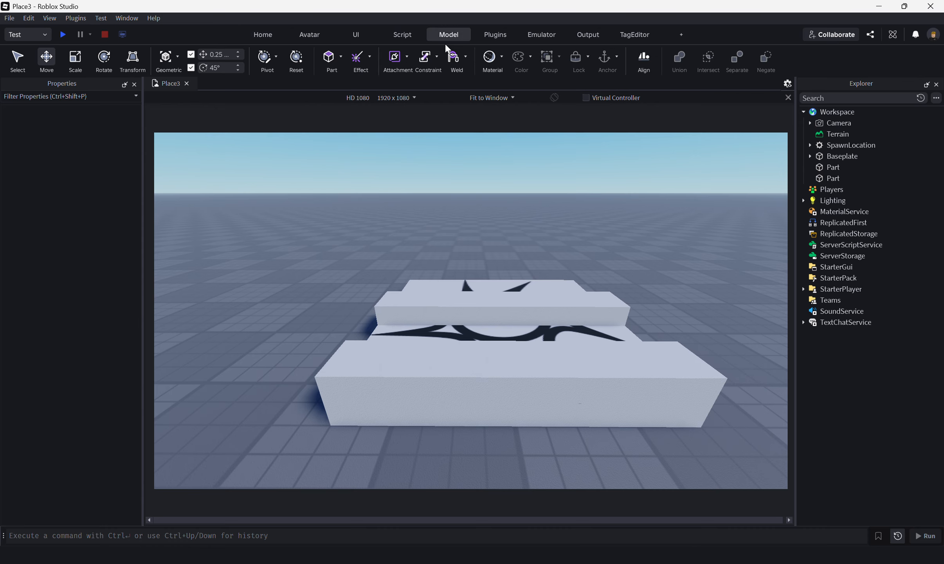
pyautogui.click(277, 56)
pyautogui.click(469, 372)
pyautogui.click(268, 58)
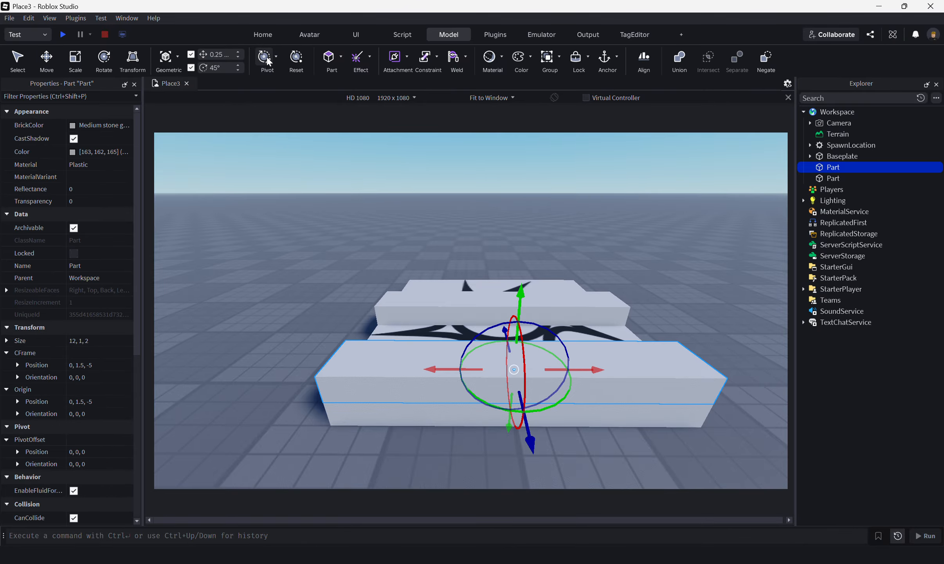
# - Examine the front bar's central pivot and try rotating the bar around it
pyautogui.press('d')
pyautogui.moveTo(556, 300); pyautogui.dragTo(556, 301, button='right')
pyautogui.press('w')
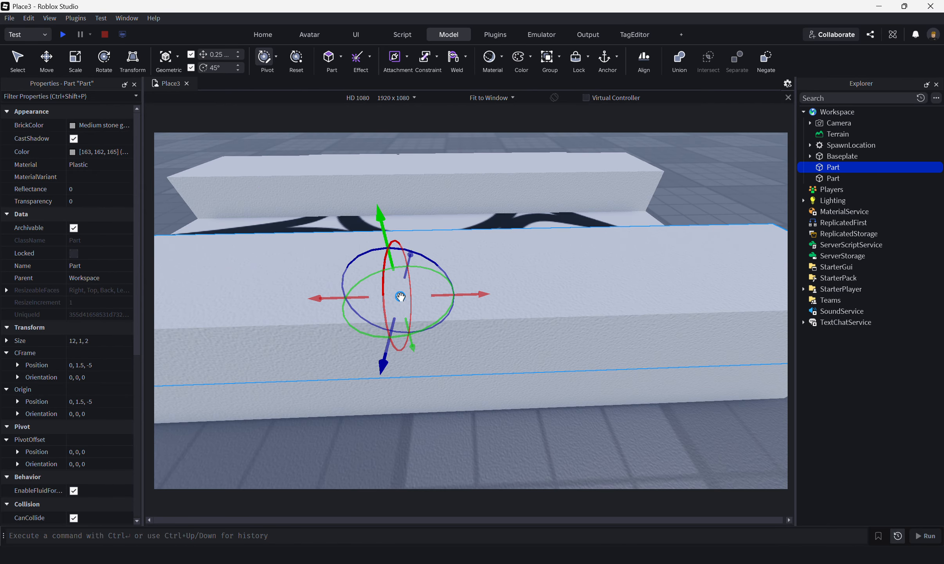
pyautogui.press('s')
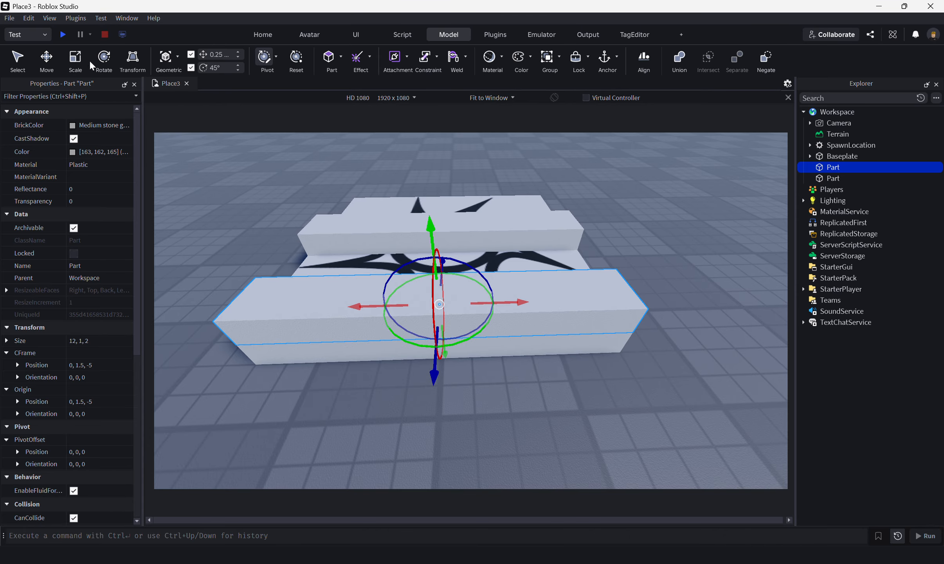
pyautogui.click(103, 59)
pyautogui.moveTo(480, 333)
pyautogui.mouseDown()
pyautogui.moveTo(412, 371)
pyautogui.moveTo(355, 371)
pyautogui.moveTo(432, 375)
pyautogui.moveTo(489, 331)
pyautogui.mouseUp()
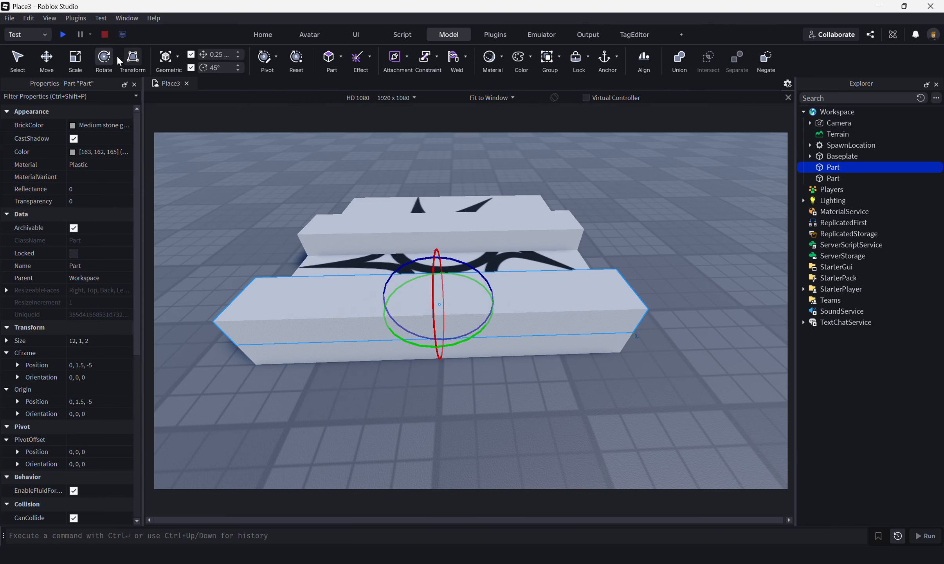
# - Move the front bar's pivot along the X axis to the bar's end, giving a PivotOffset position of 6, 0, 0
pyautogui.click(265, 64)
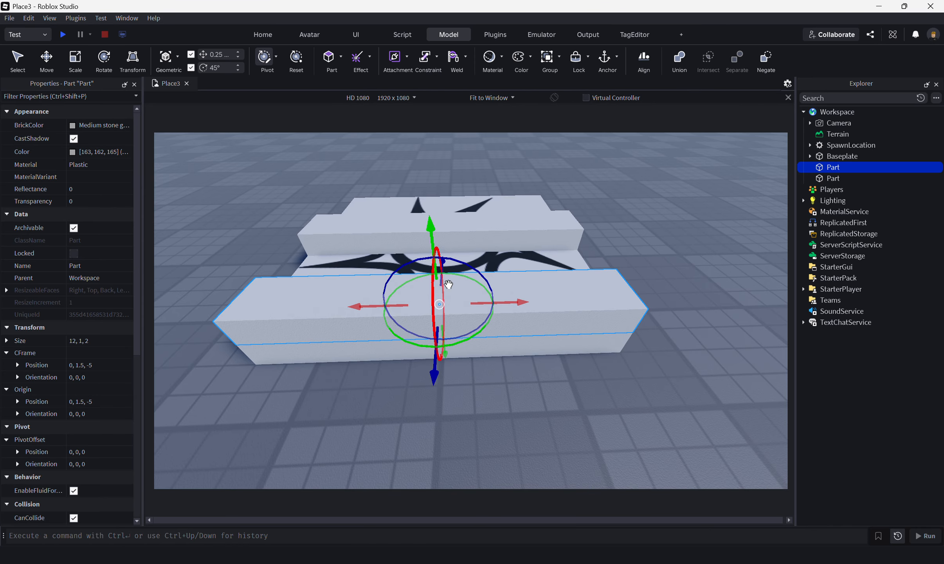
pyautogui.moveTo(514, 304); pyautogui.dragTo(511, 304)
pyautogui.moveTo(432, 309); pyautogui.dragTo(359, 309)
pyautogui.press('a')
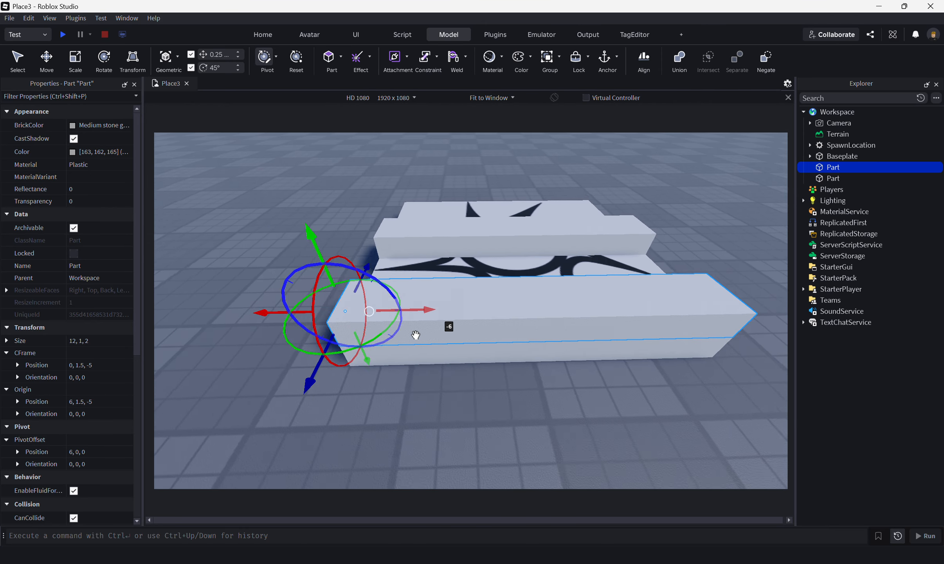
# - Try rotating the front bar around the pivot at its end
pyautogui.click(103, 59)
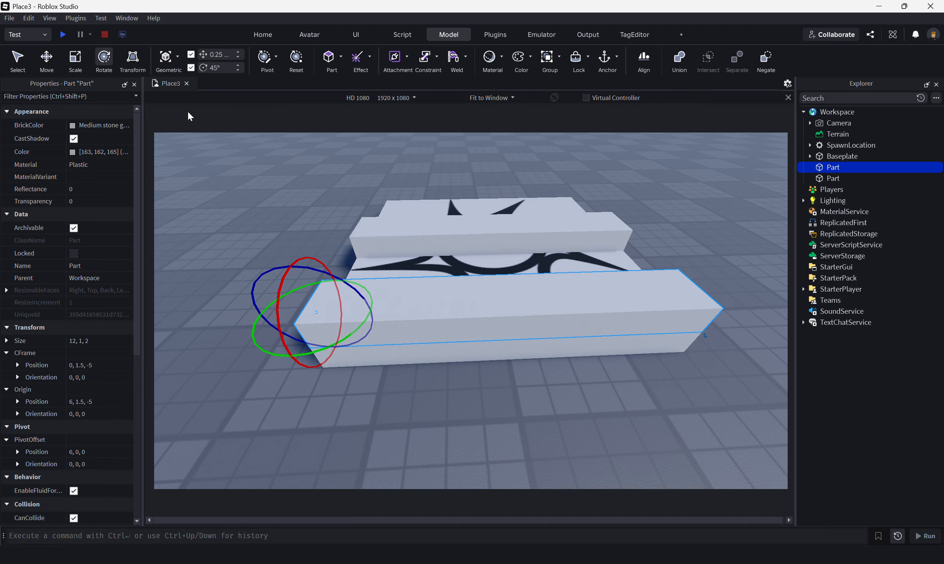
pyautogui.moveTo(365, 321); pyautogui.dragTo(402, 313)
pyautogui.moveTo(351, 281); pyautogui.dragTo(394, 306)
# - Move the front bar's pivot back to the bar's centre at PivotOffset 0, 0, 0 and deselect the bar
pyautogui.click(261, 58)
pyautogui.moveTo(395, 309); pyautogui.dragTo(553, 321)
pyautogui.click(254, 175)
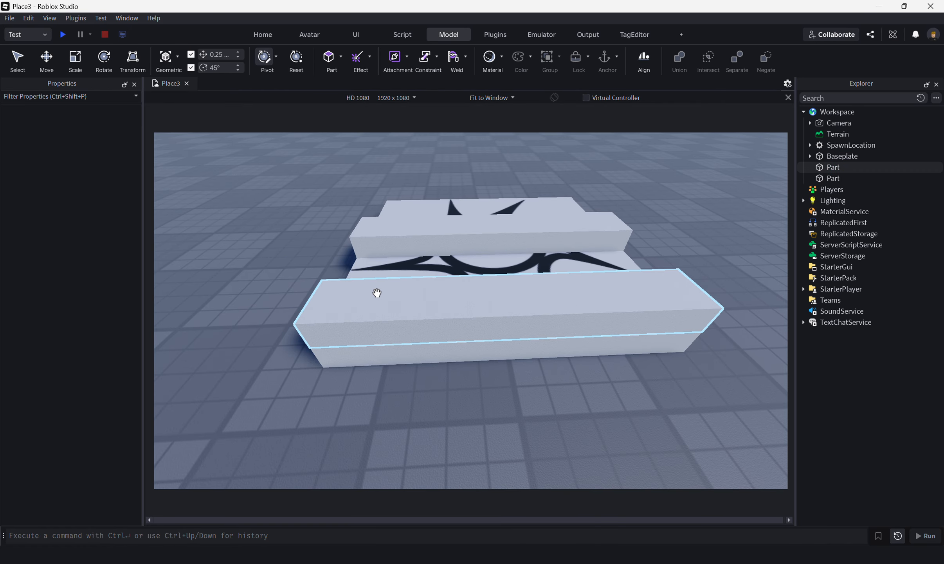
# - Reselect the front bar, try rotating only its pivot 45° about the Y axis, and undo that rotation
pyautogui.click(390, 309)
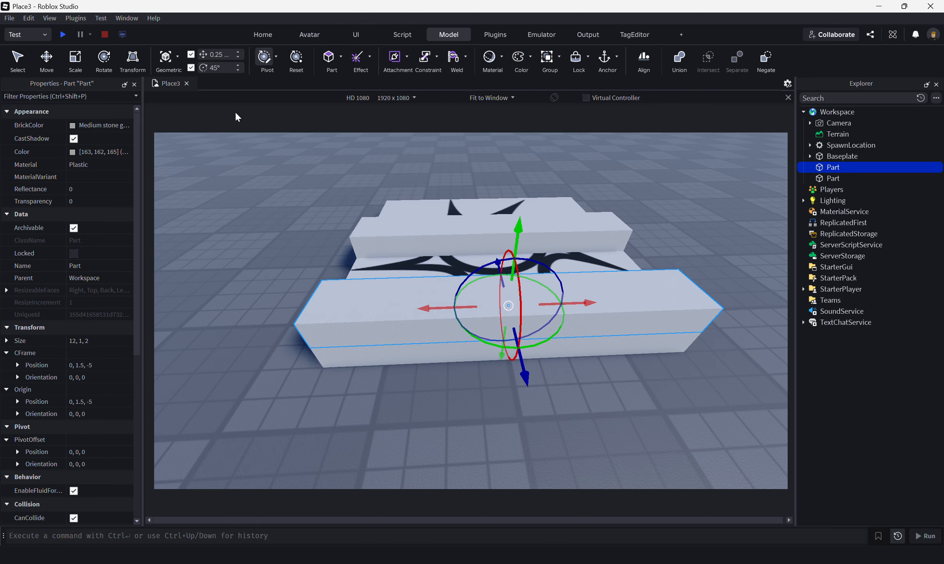
pyautogui.moveTo(556, 333)
pyautogui.mouseDown()
pyautogui.moveTo(516, 362)
pyautogui.moveTo(556, 319)
pyautogui.mouseUp()
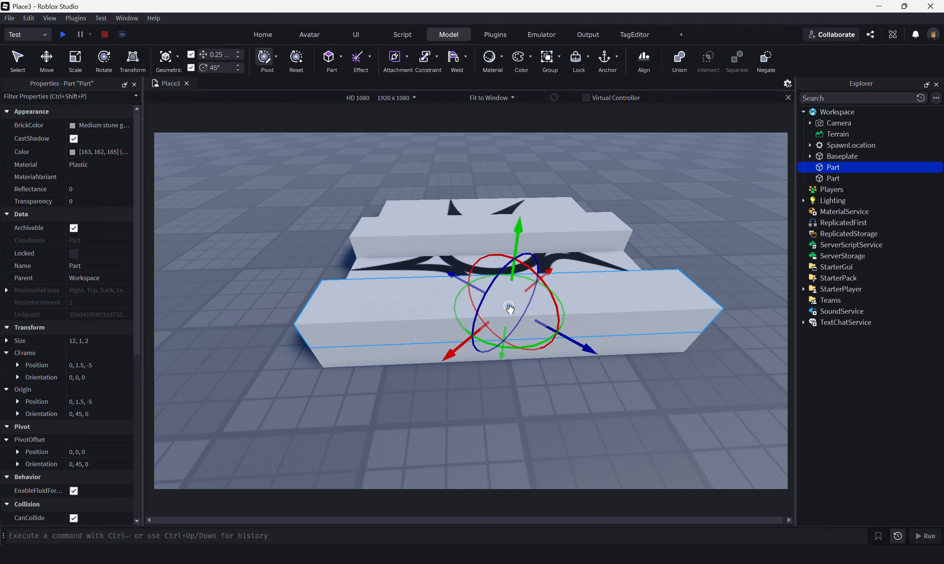
pyautogui.hotkey('ctrl', 'z')
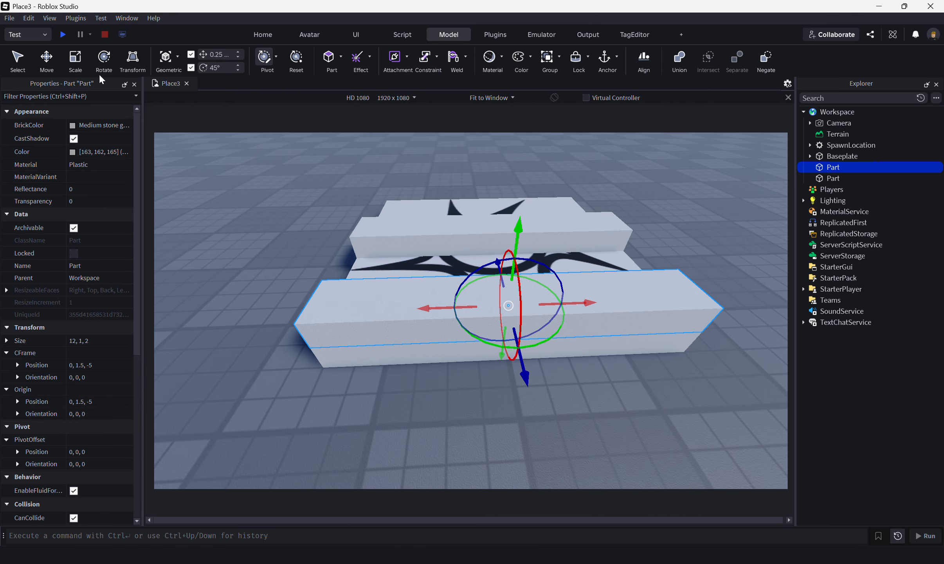
# - Rotate the front bar about the Y axis around its central pivot to an orientation of 0, 180, 0
pyautogui.click(104, 59)
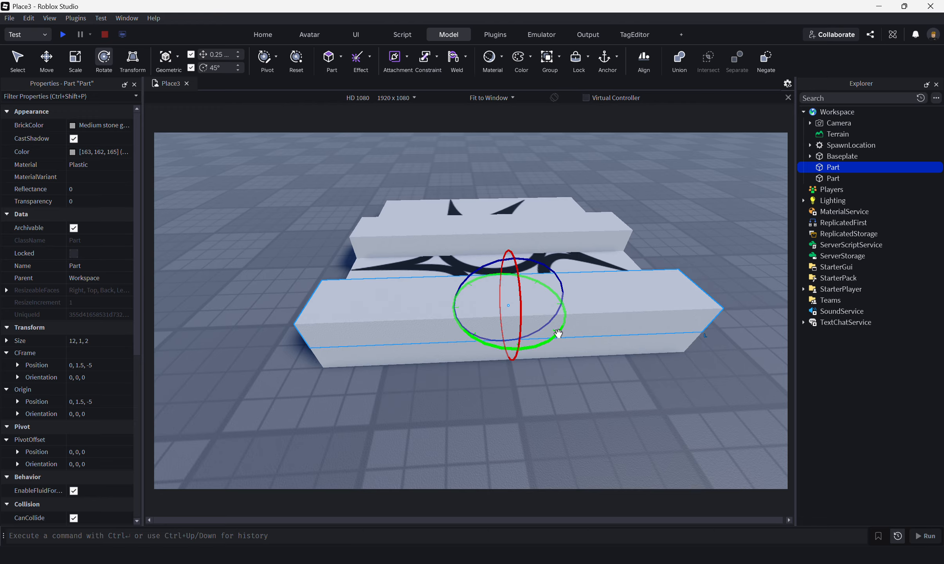
pyautogui.moveTo(557, 333); pyautogui.dragTo(403, 333)
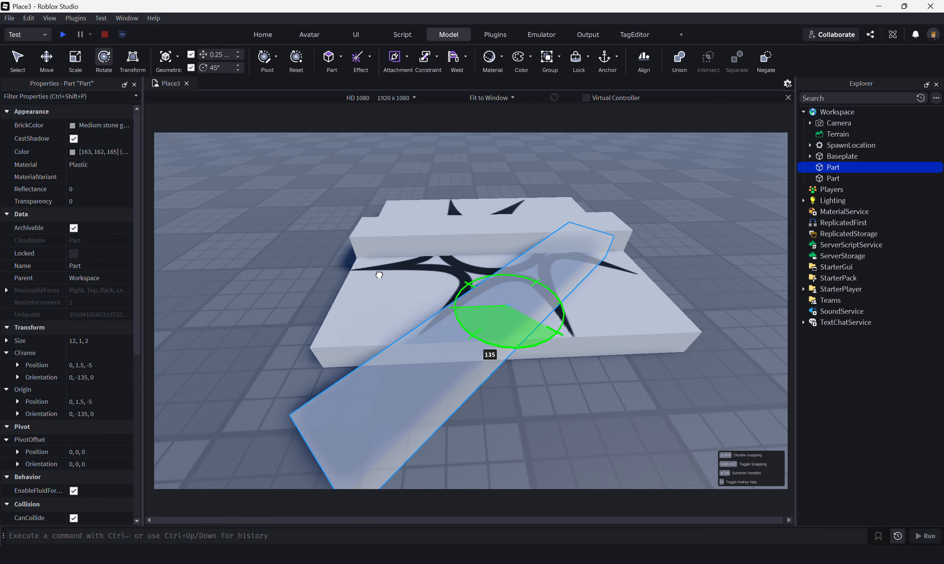
pyautogui.moveTo(379, 274); pyautogui.dragTo(454, 258)
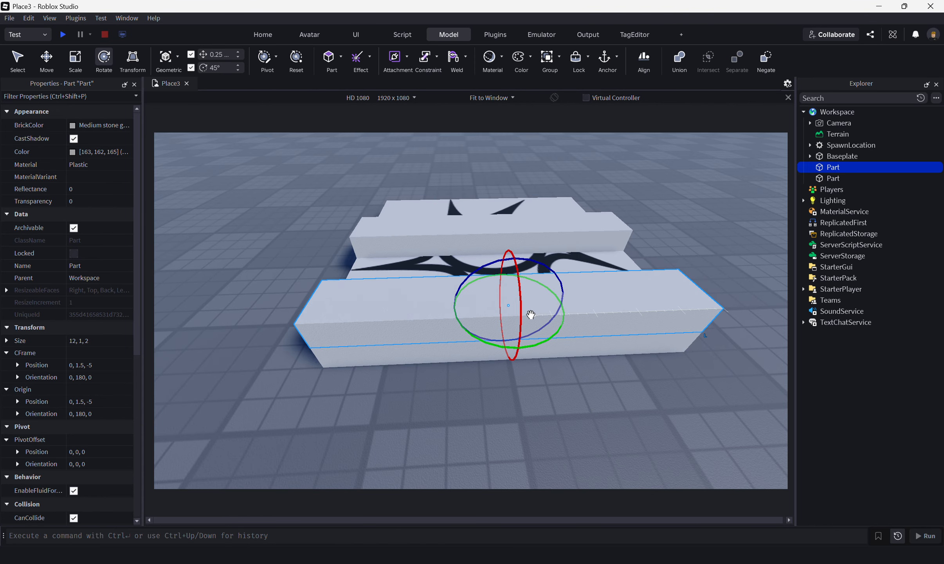
# - Move the front bar's pivot to its end at PivotOffset -6, 0, 0 and try rotating the bar around that point
pyautogui.click(265, 58)
pyautogui.moveTo(442, 309); pyautogui.dragTo(286, 314)
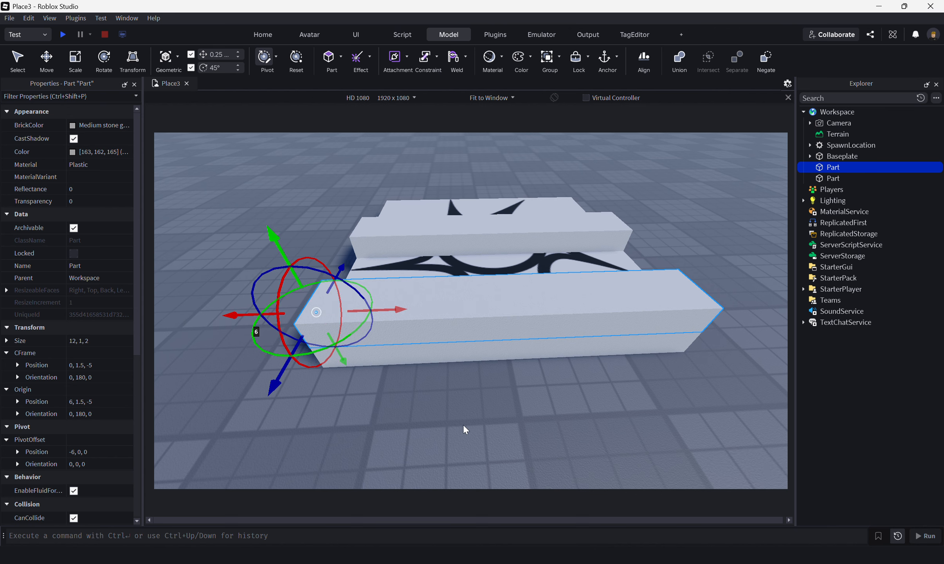
pyautogui.click(103, 59)
pyautogui.moveTo(358, 329); pyautogui.dragTo(428, 329)
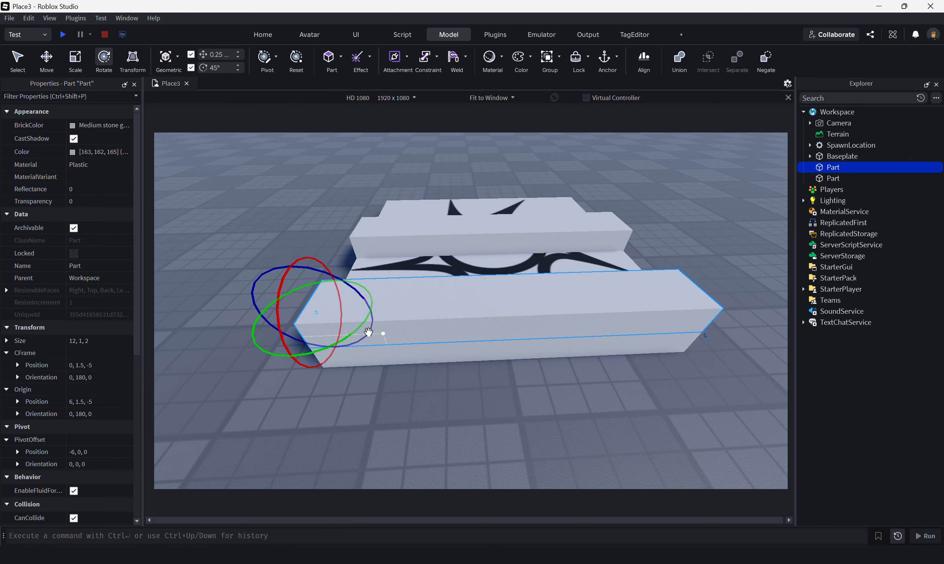
# - Move the front bar's pivot to the upper outer corner of its end face, at PivotOffset -6, 0.5, 1
pyautogui.moveTo(391, 237); pyautogui.dragTo(393, 237, button='right')
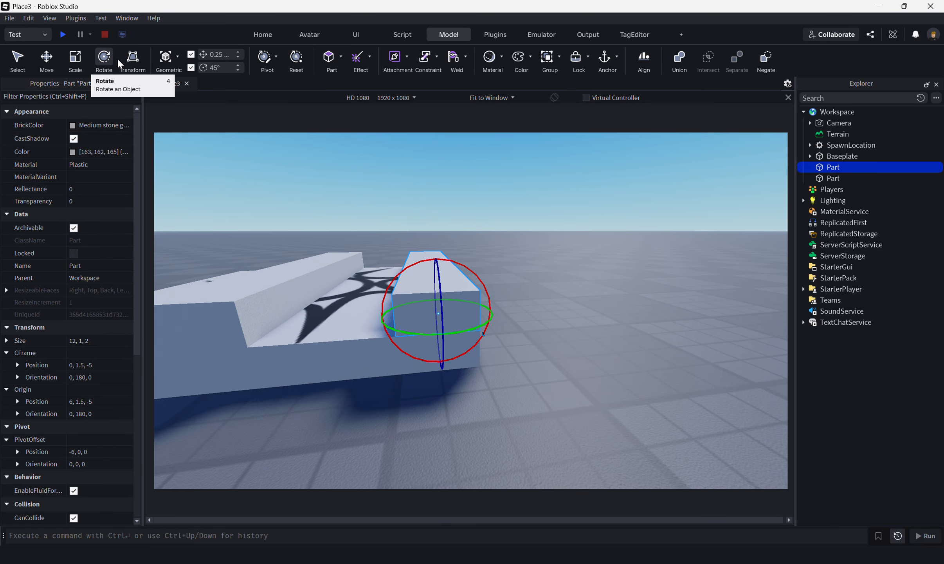
pyautogui.click(265, 58)
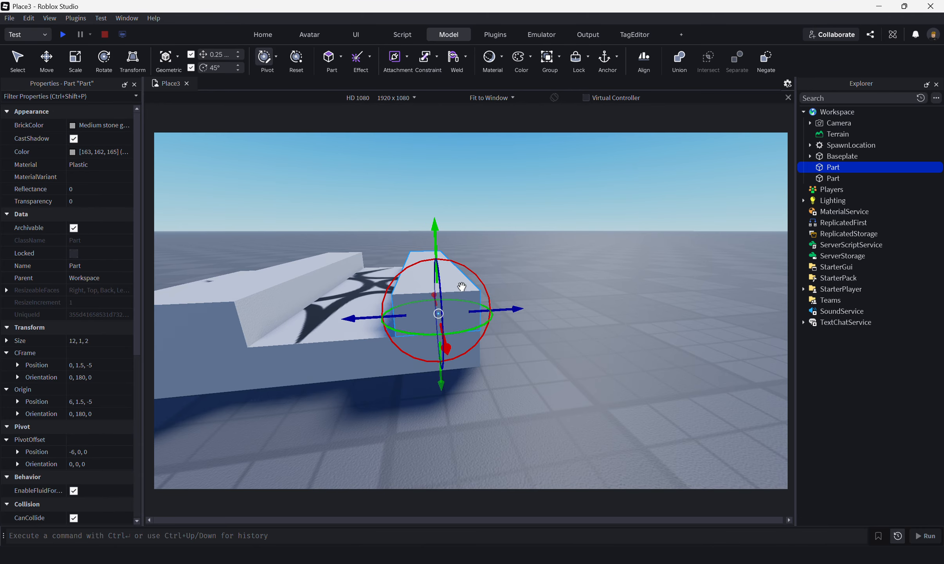
pyautogui.moveTo(492, 261); pyautogui.dragTo(492, 261, button='right')
pyautogui.moveTo(559, 241); pyautogui.dragTo(559, 241, button='right')
pyautogui.moveTo(379, 309); pyautogui.dragTo(392, 319)
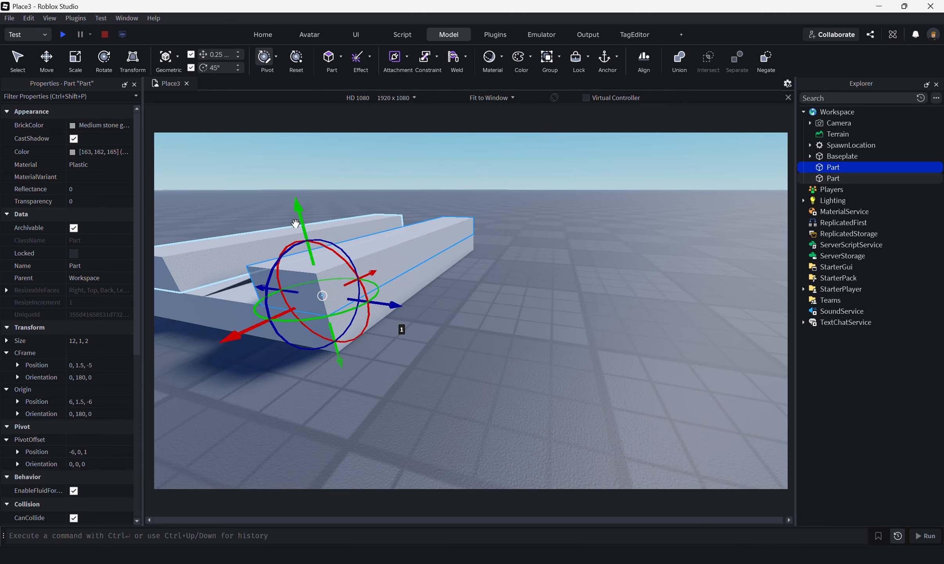
pyautogui.moveTo(303, 204); pyautogui.dragTo(307, 183)
pyautogui.moveTo(439, 224); pyautogui.dragTo(439, 224, button='right')
# - Try rotating the front bar around its corner pivot, bringing it back to orientation 0, 180, 0
pyautogui.click(104, 58)
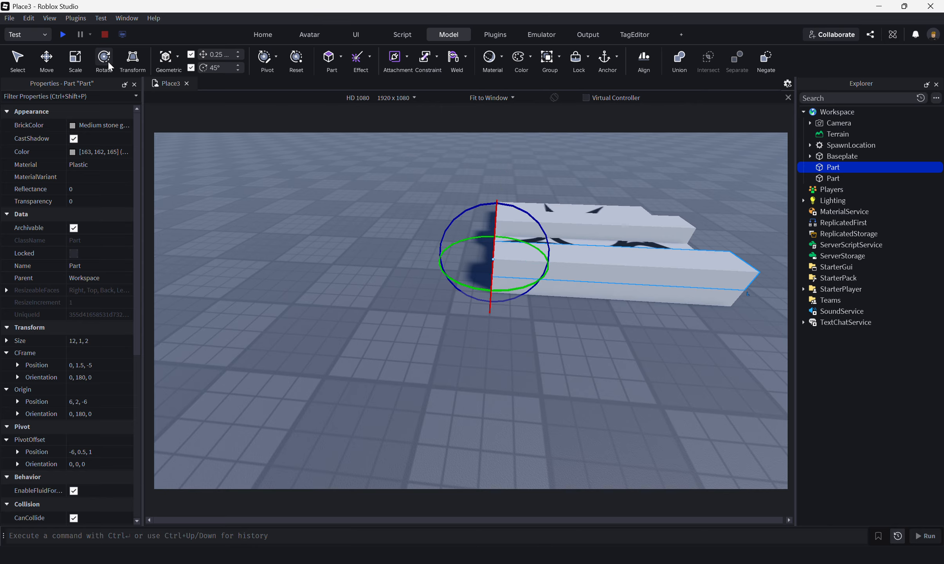
pyautogui.moveTo(544, 229); pyautogui.dragTo(344, 230)
pyautogui.moveTo(327, 283); pyautogui.dragTo(651, 298)
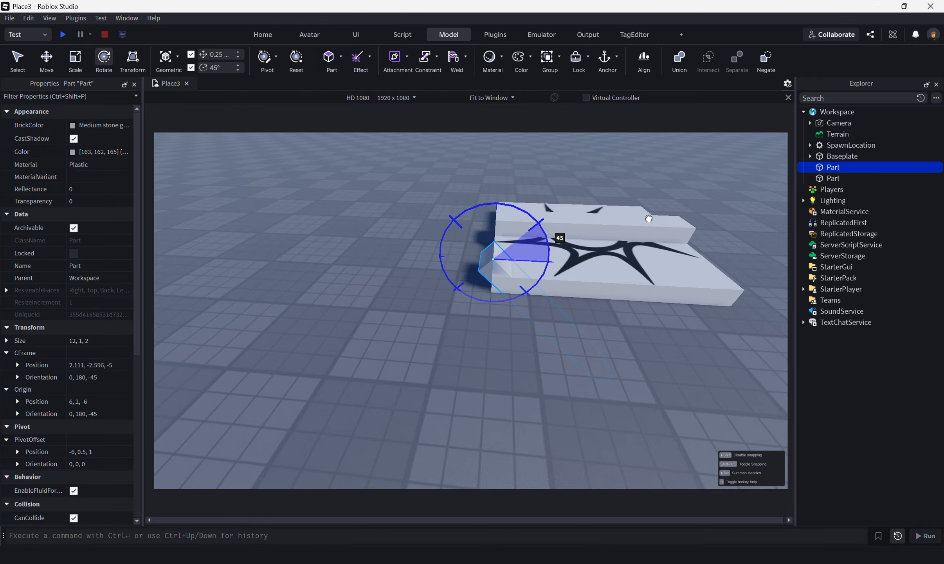
pyautogui.moveTo(648, 218); pyautogui.dragTo(612, 196)
# - Move the front bar's pivot from the corner back to the centre of the end face, at PivotOffset -6, 0, 0
pyautogui.moveTo(568, 270)
pyautogui.mouseDown(button='right')
pyautogui.moveTo(563, 263)
pyautogui.moveTo(577, 278)
pyautogui.mouseUp(button='right')
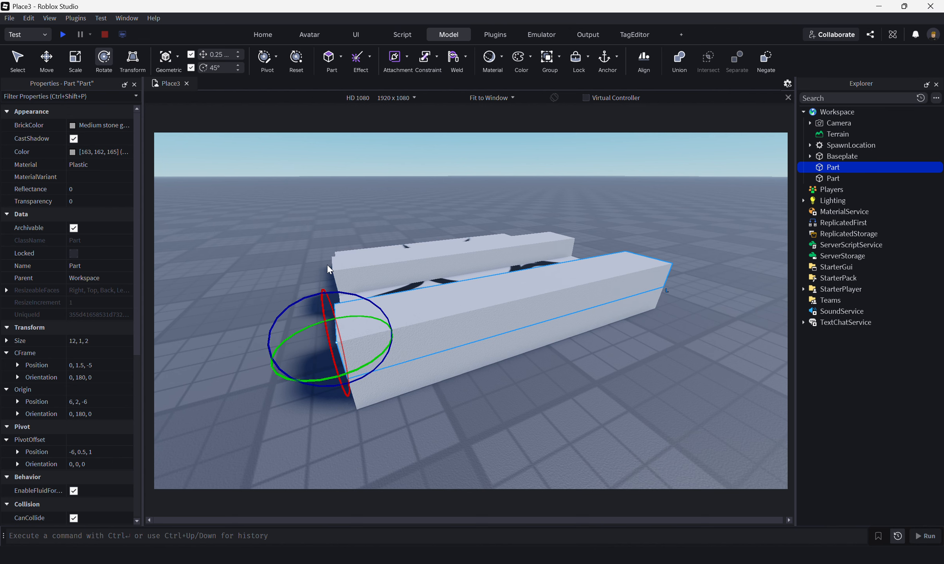
pyautogui.moveTo(463, 296); pyautogui.dragTo(463, 298, button='right')
pyautogui.scroll(-3, 463, 298)
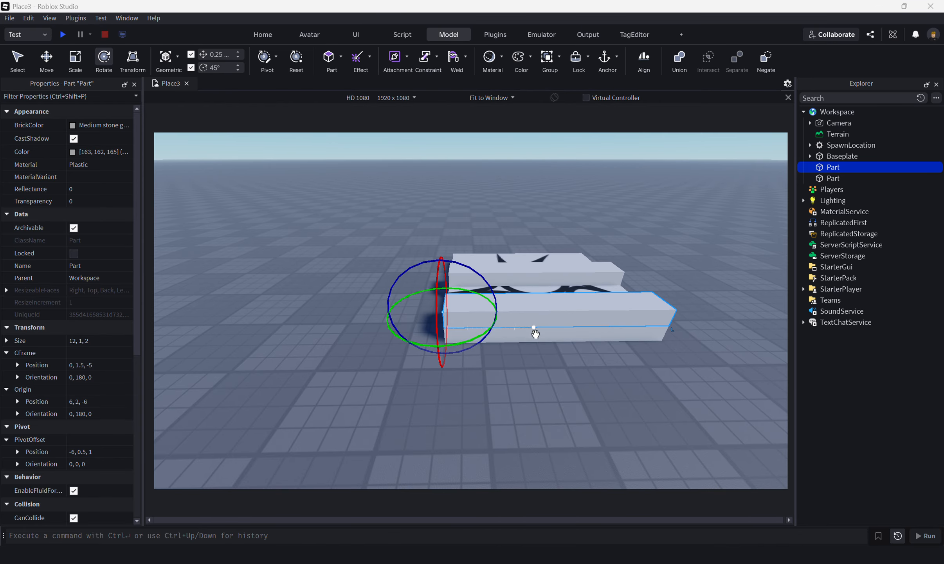
pyautogui.click(577, 378)
pyautogui.click(524, 311)
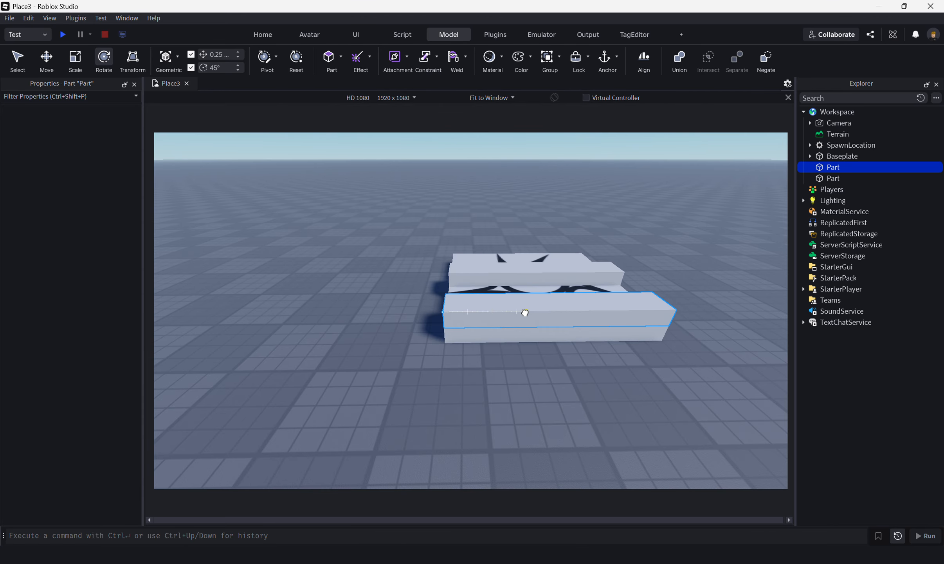
pyautogui.moveTo(510, 321); pyautogui.dragTo(493, 282, button='right')
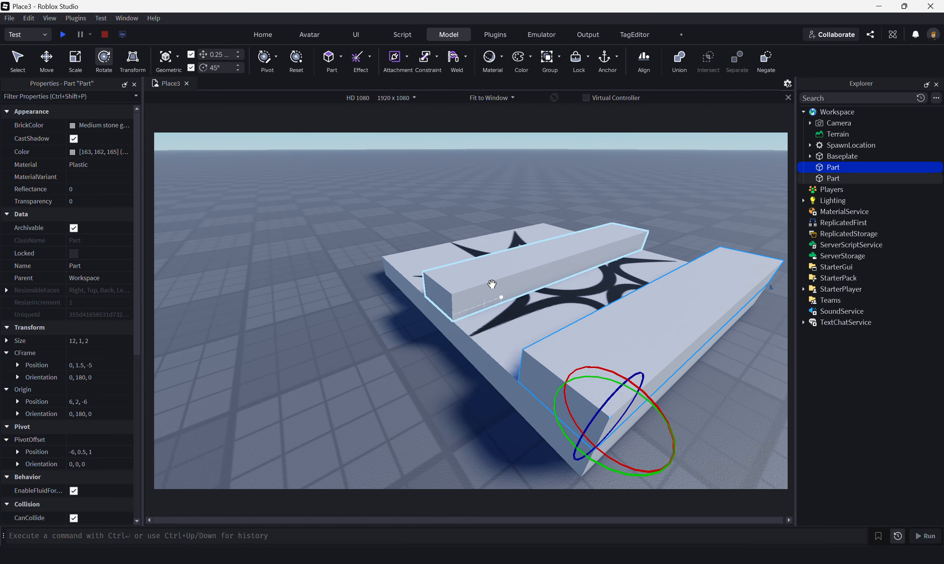
pyautogui.click(265, 59)
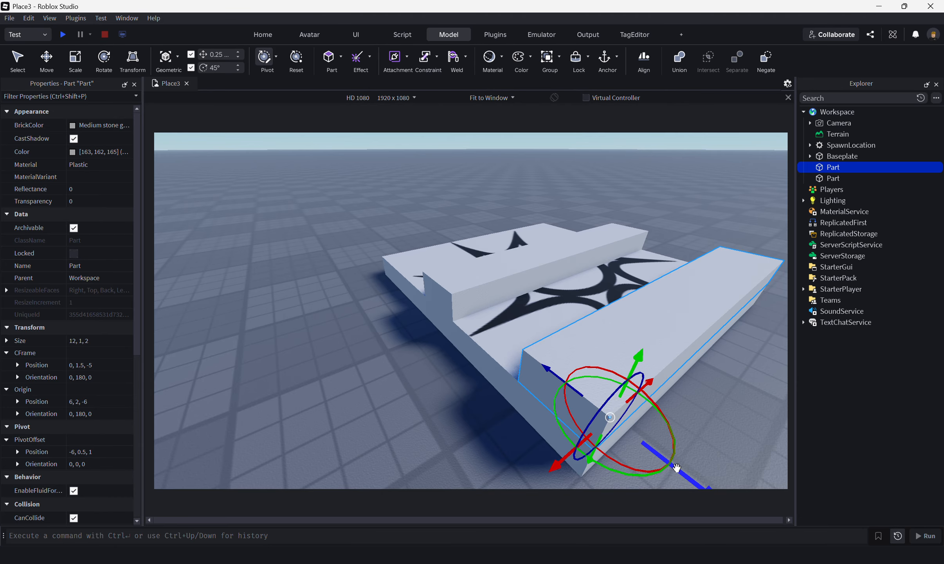
pyautogui.moveTo(676, 470); pyautogui.dragTo(624, 434)
pyautogui.moveTo(578, 325); pyautogui.dragTo(573, 348)
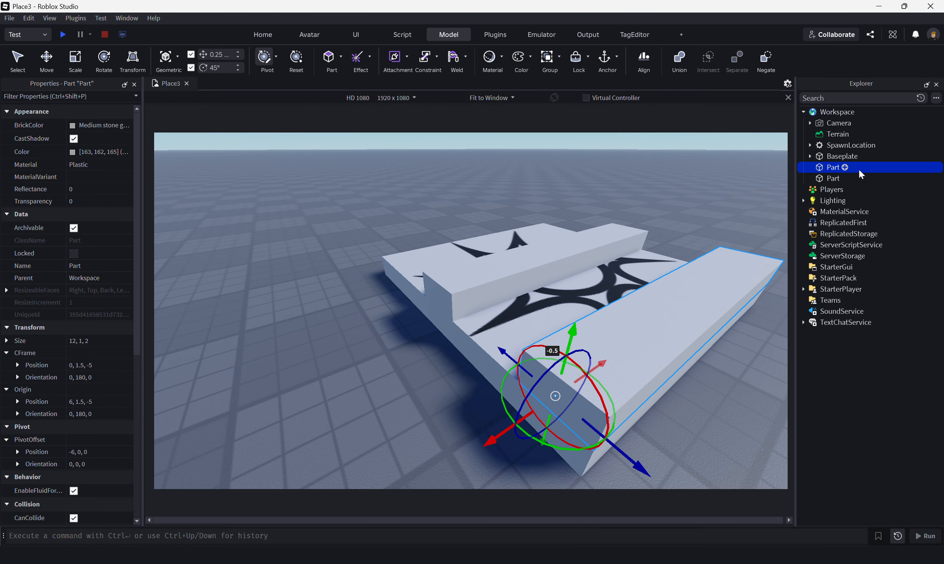
# - Insert a Script into the front bar and replace its default code with a while loop rotating the part about Y at 90 degrees per second
pyautogui.click(843, 168)
pyautogui.click(757, 209)
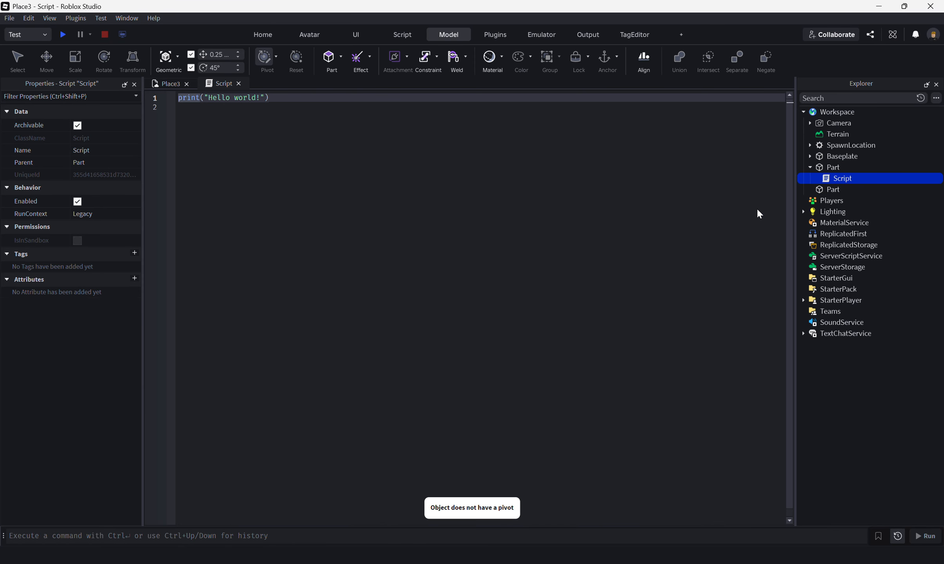
pyautogui.hotkey('ctrl', 'a')
pyautogui.write('local part = script.Parent local speed = 90 -- degrees per second  while true do \tlocal dt = task.wait() \tpart.CFrame = part.CFrame * CFrame.Angles(0, math.rad(speed * dt), 0) end')
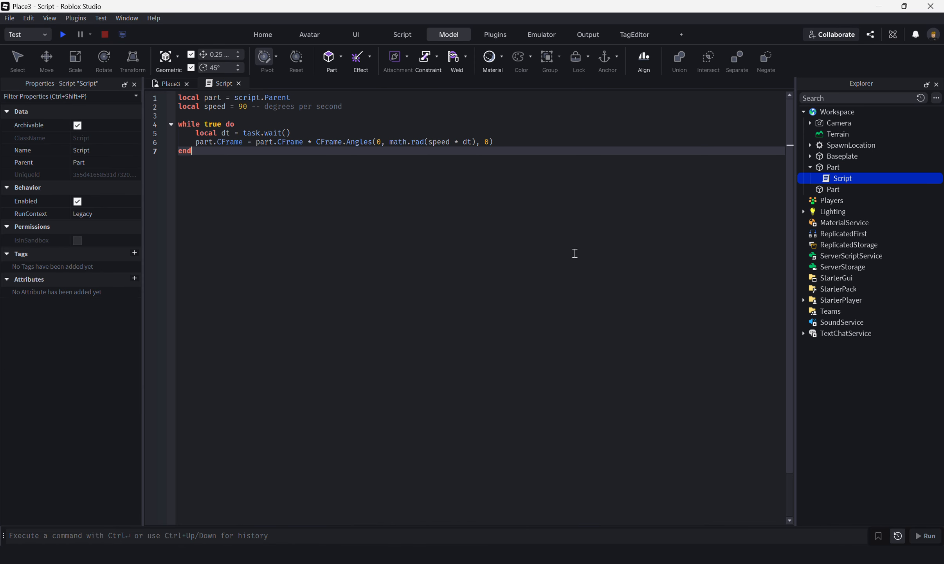
# - Insert a Script into the centre bar and replace its default code with a copy of the front bar's rotation loop
pyautogui.hotkey('ctrl', 'a')
pyautogui.hotkey('ctrl', 'c')
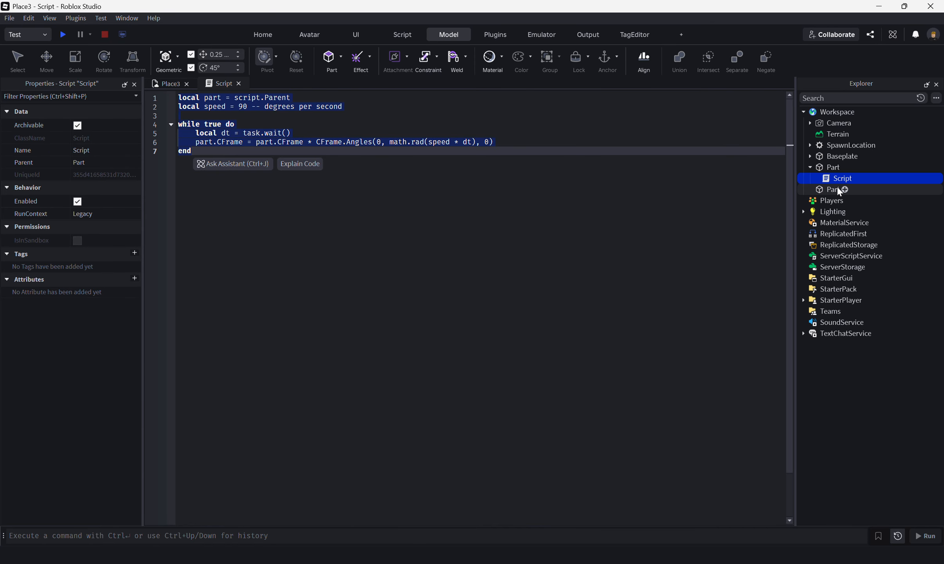
pyautogui.click(167, 84)
pyautogui.click(452, 281)
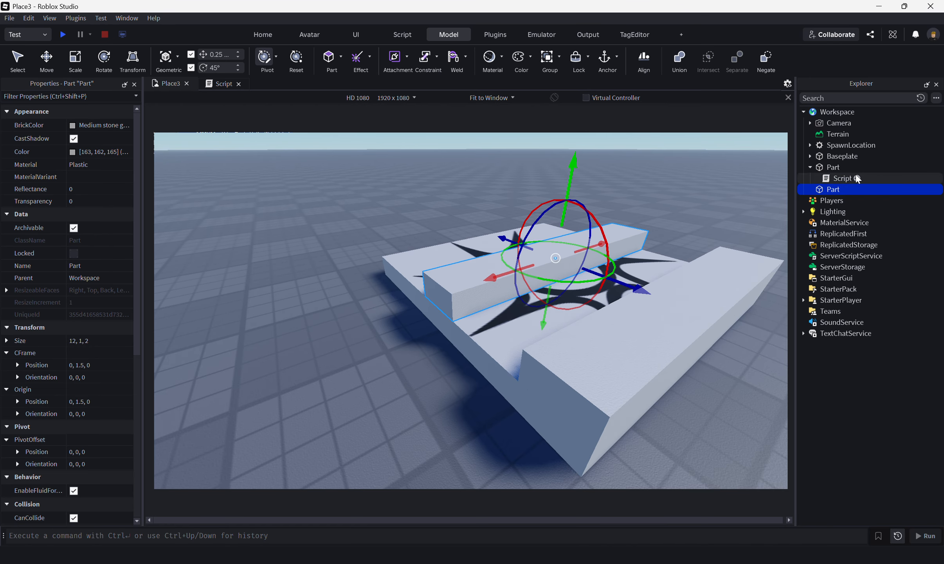
pyautogui.click(844, 189)
pyautogui.click(745, 233)
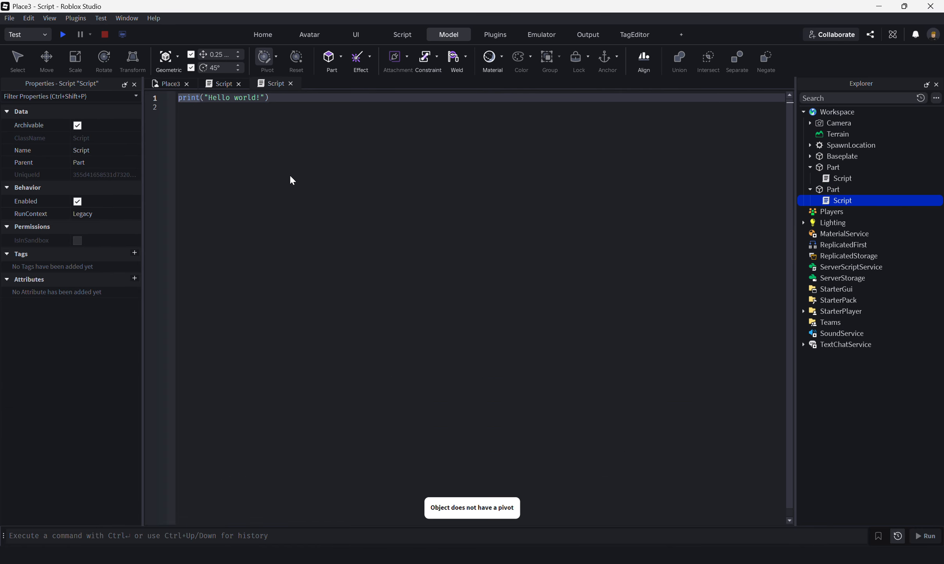
pyautogui.hotkey('ctrl', 'a')
pyautogui.hotkey('ctrl', 'v')
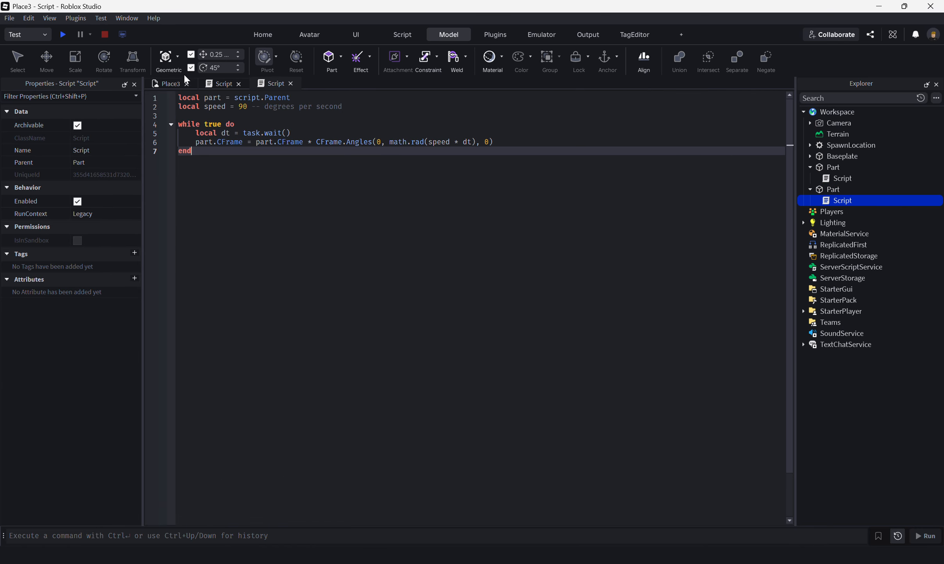
# - Select both bars together and anchor them
pyautogui.click(168, 83)
pyautogui.click(543, 349)
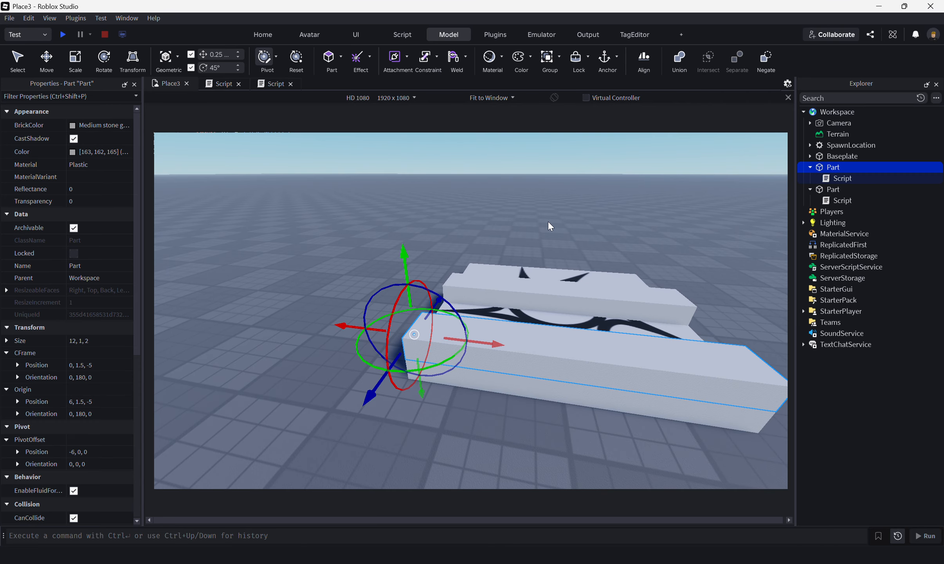
pyautogui.moveTo(549, 222); pyautogui.dragTo(572, 207, button='right')
pyautogui.click(496, 273)
pyautogui.click(652, 217)
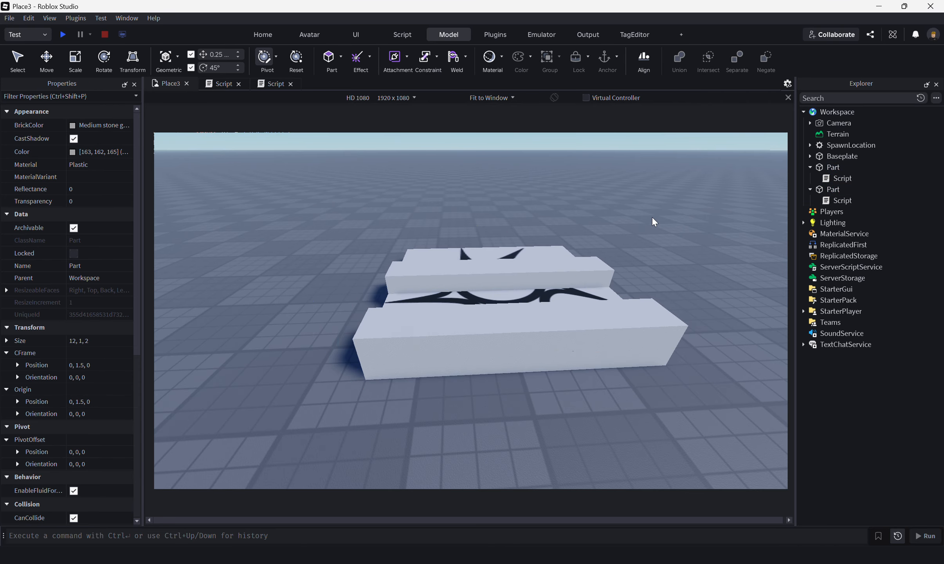
pyautogui.click(845, 167)
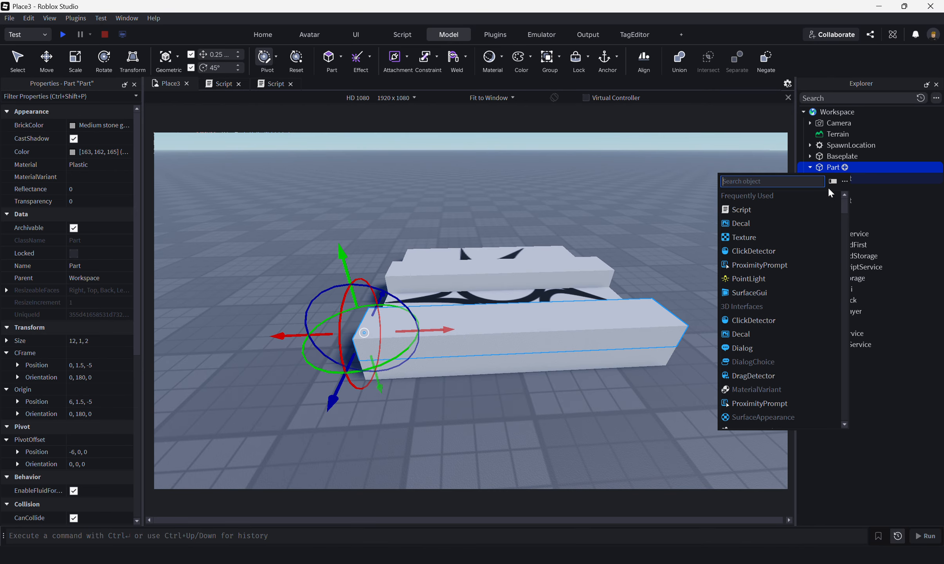
pyautogui.click(908, 197)
pyautogui.click(822, 190)
pyautogui.keyDown('ctrl'); pyautogui.click(830, 167); pyautogui.keyUp('ctrl')
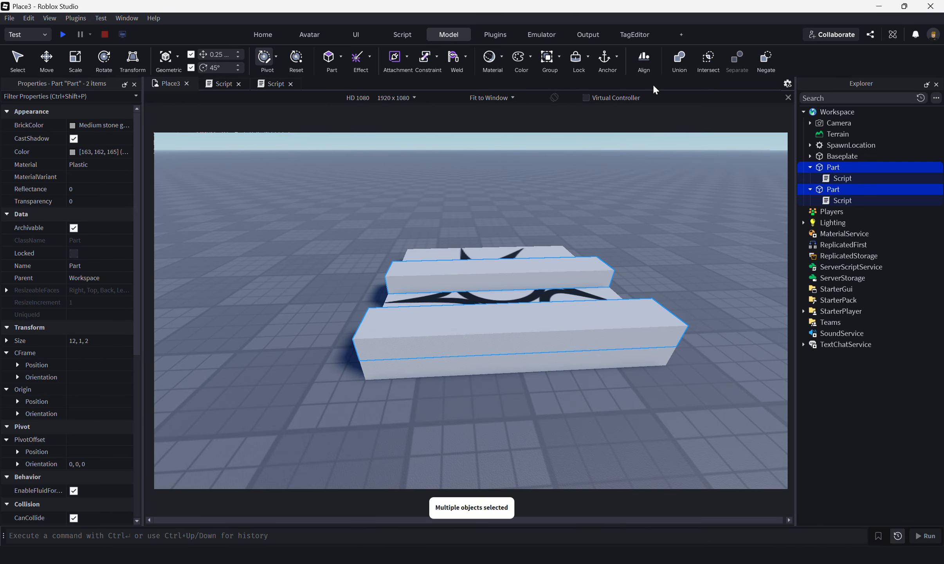
pyautogui.click(666, 243)
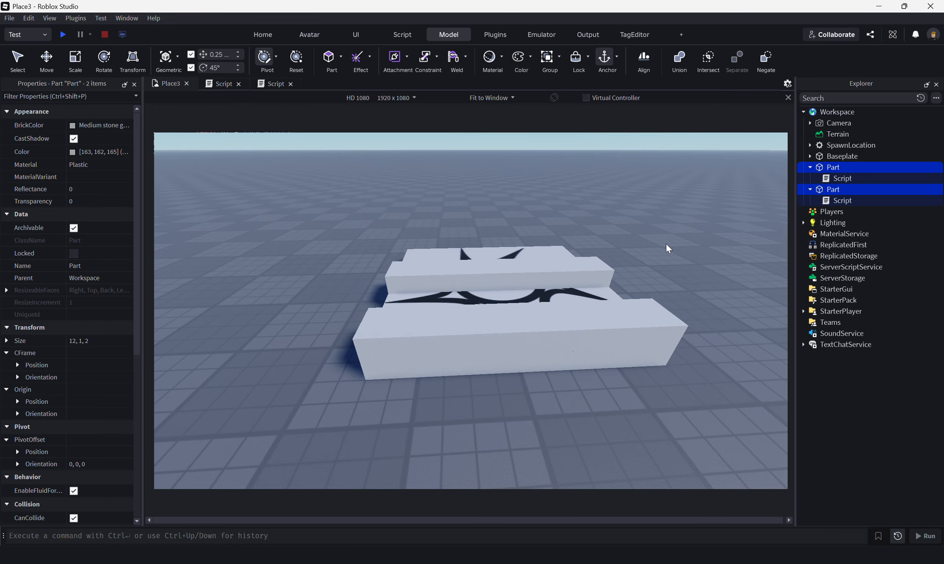
# - Set the test mode to Run, simulate the place to watch the scripted bars rotate, and stop the simulation
pyautogui.click(44, 35)
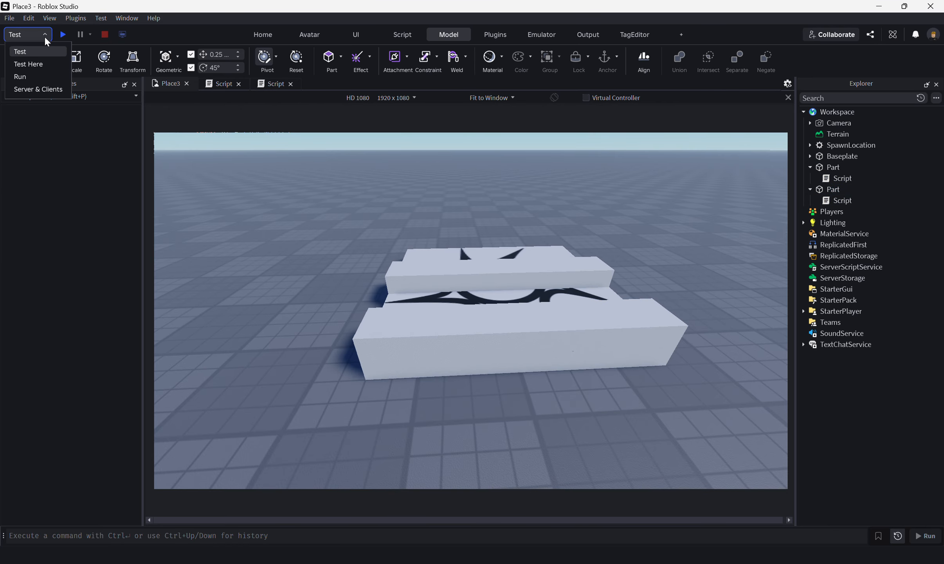
pyautogui.click(29, 76)
pyautogui.rightClick(509, 248)
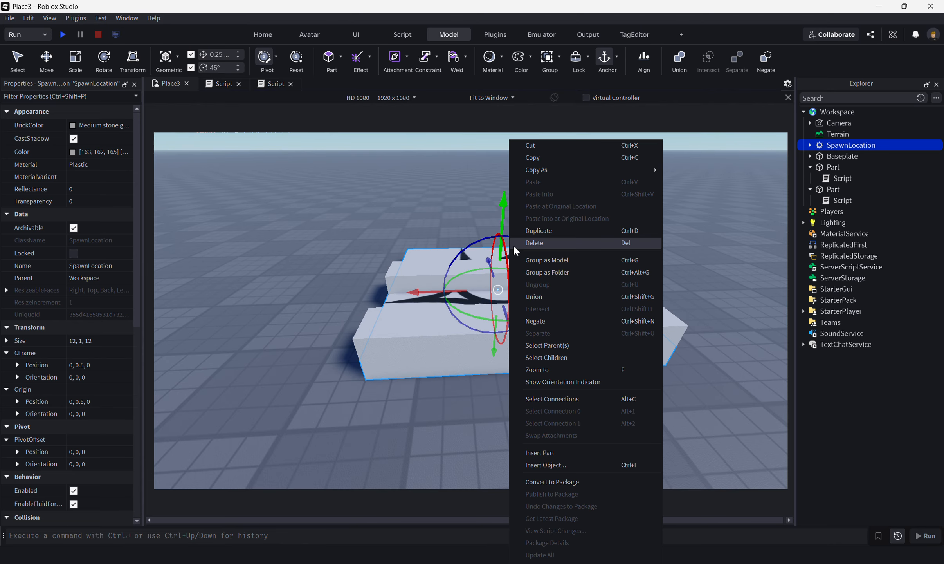
pyautogui.click(274, 275)
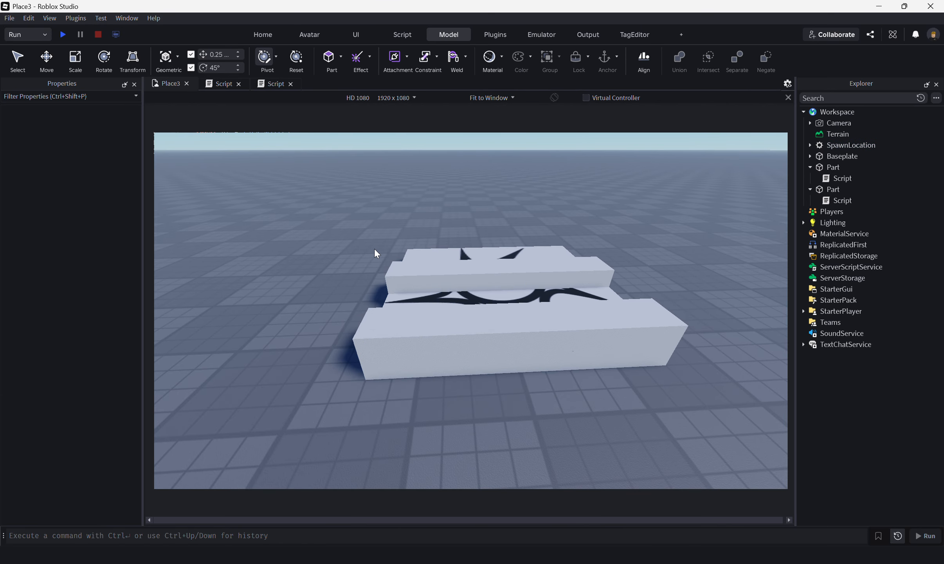
pyautogui.moveTo(346, 235); pyautogui.dragTo(343, 231, button='right')
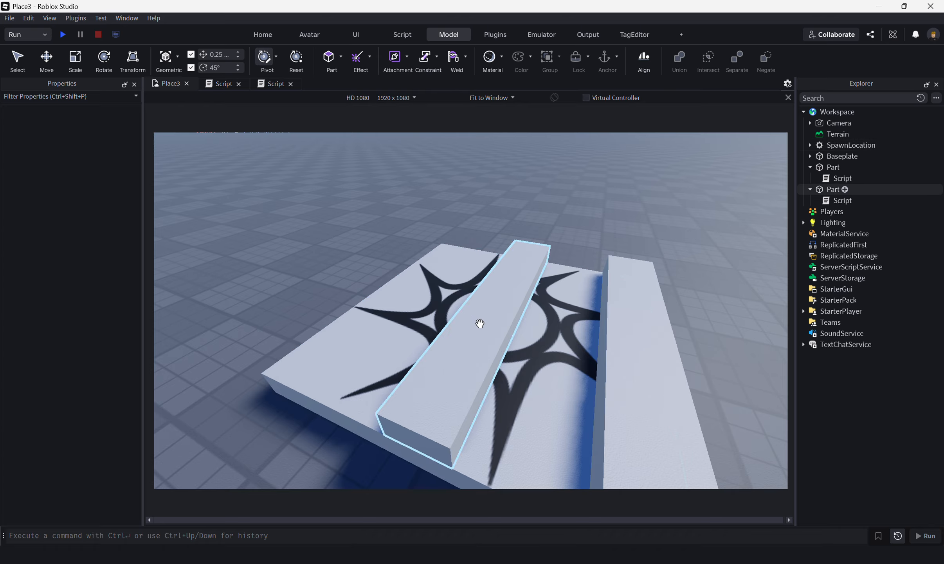
pyautogui.click(62, 35)
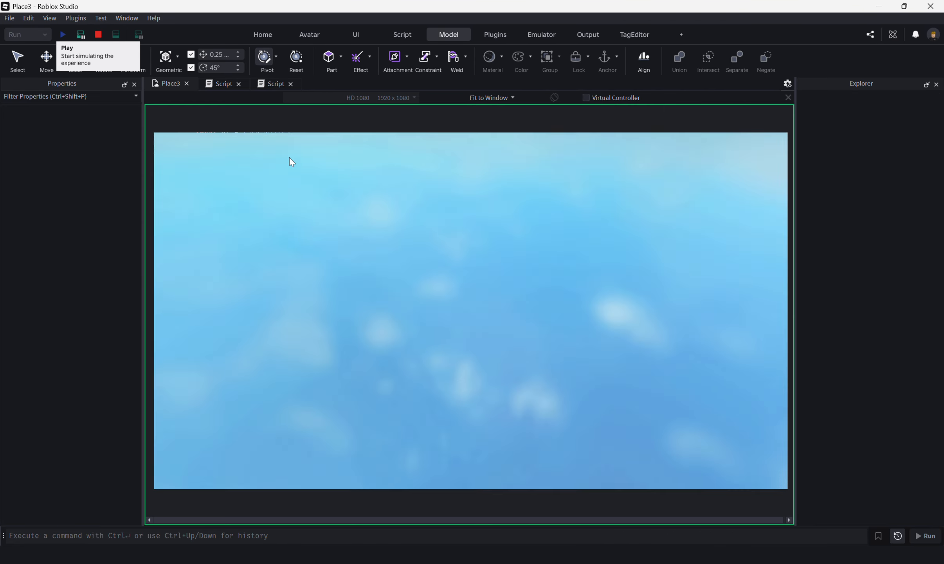
pyautogui.moveTo(446, 245); pyautogui.dragTo(446, 246, button='right')
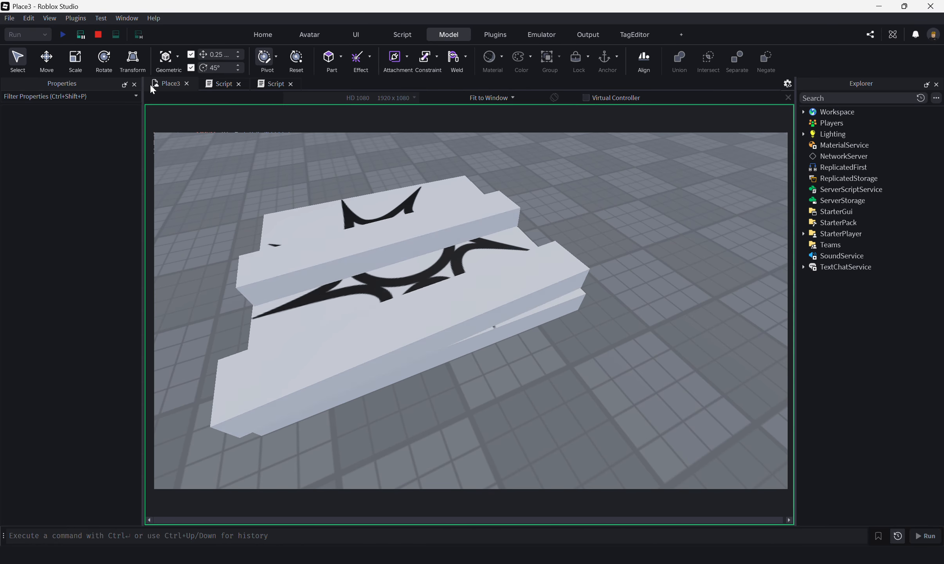
pyautogui.click(98, 35)
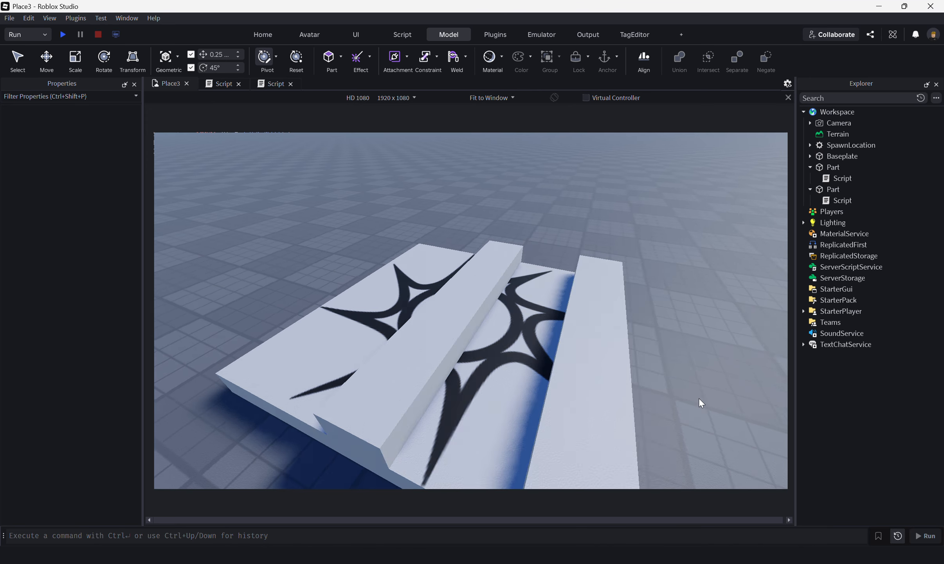
# - Replace the centre bar's script with RunService Heartbeat code using GetPivot and PivotTo to rotate it about Y at 90 degrees per second
pyautogui.click(838, 201)
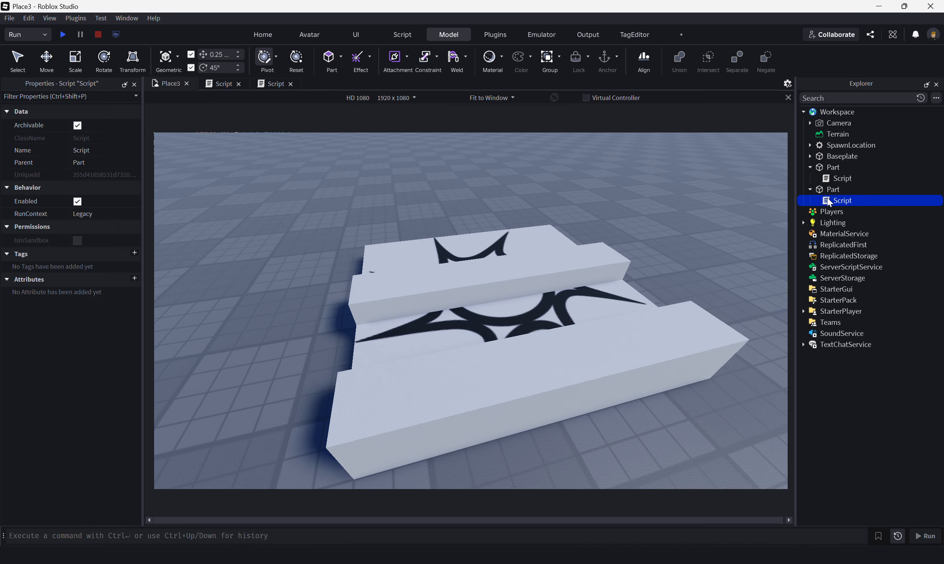
pyautogui.doubleClick(827, 201)
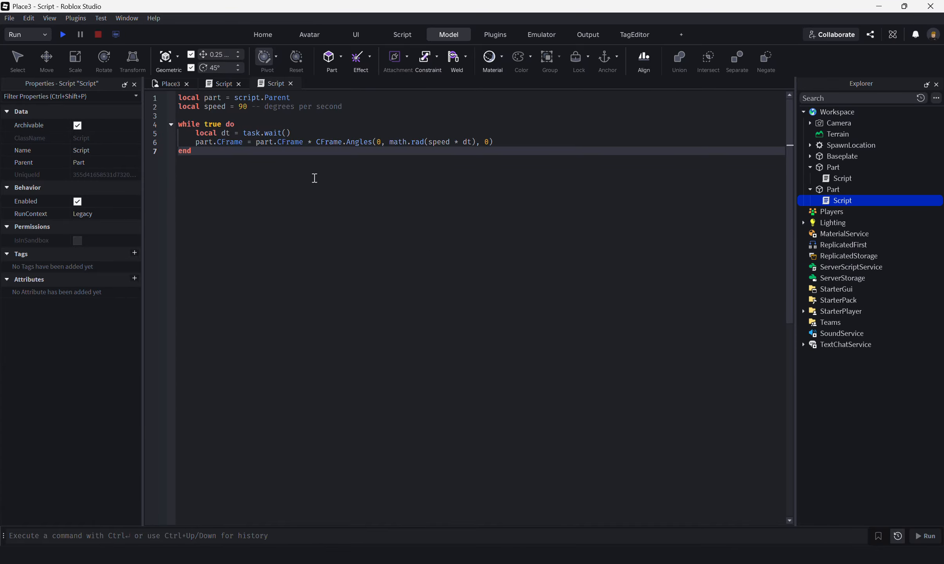
pyautogui.click(346, 136)
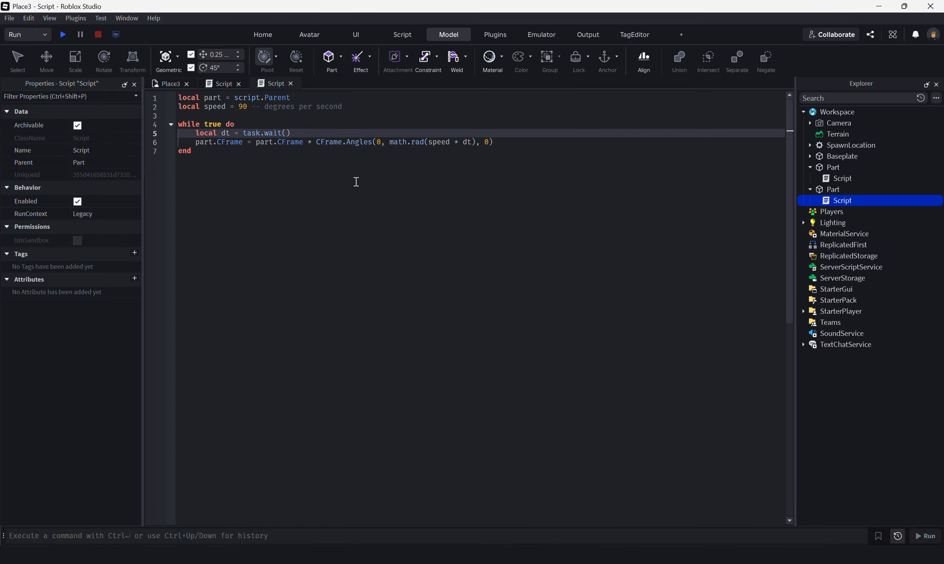
pyautogui.click(360, 213)
pyautogui.hotkey('ctrl', 'a')
pyautogui.write('local RunService = game:GetService("RunService") local model = script.Parent  local speed = 90 -- degrees per second  RunService.Heartbeat:Connect(function(dt)     local pivot = model:GetPivot()     model:PivotTo(         pivot * CFrame.Angles(0, math.rad(speed * dt), 0)     ) end)')
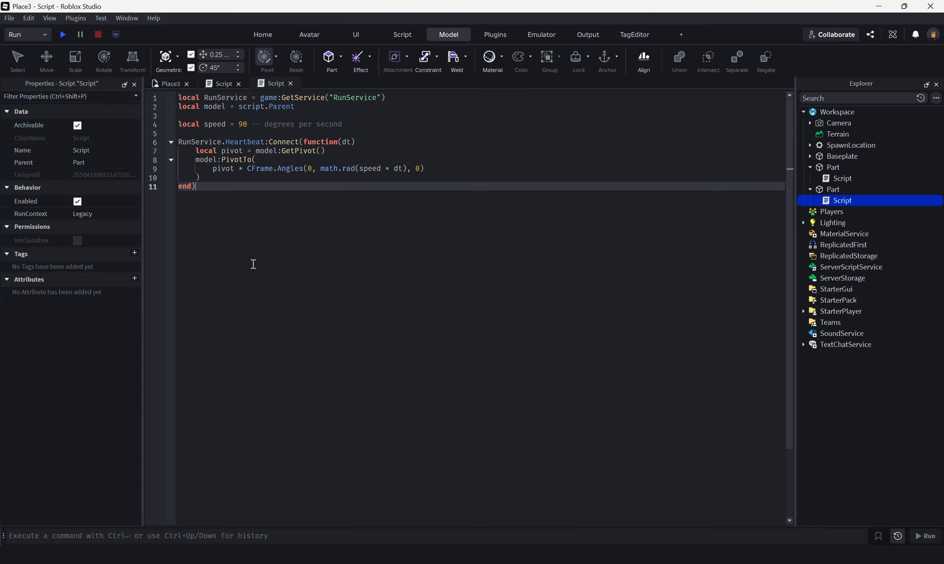
# - Replace the front bar's script with the same RunService Heartbeat code that rotates it through GetPivot and PivotTo
pyautogui.doubleClick(802, 178)
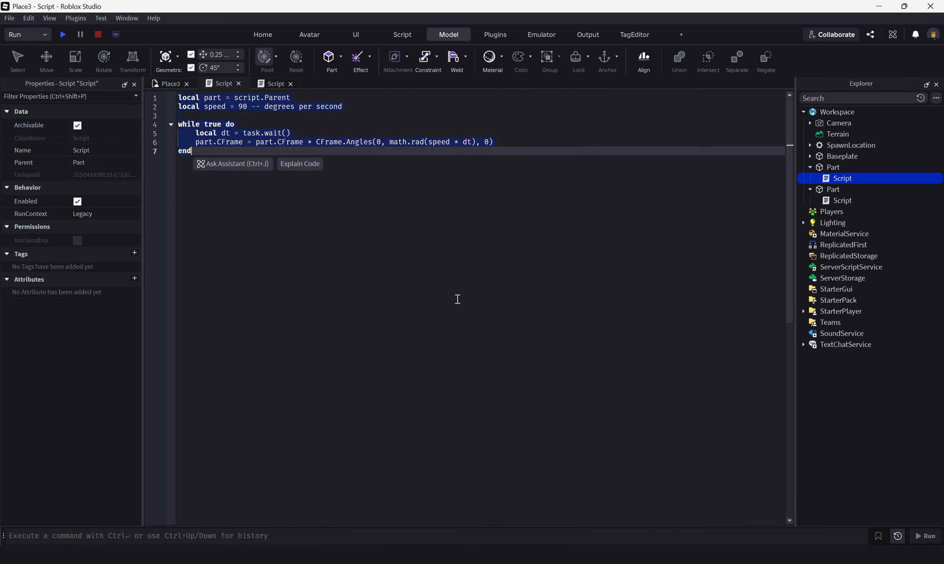
pyautogui.hotkey('ctrl', 'a')
pyautogui.write('local RunService = game:GetService("RunService") local model = script.Parent  local speed = 90 -- degrees per second  RunService.Heartbeat:Connect(function(dt) \tlocal pivot = model:GetPivot() \tmodel:PivotTo( \t\tpivot * CFrame.Angles(0, math.rad(speed * dt), 0) \t) end)')
# - Run the simulation to compare how the centre and front bars rotate around their pivots, and stop it
pyautogui.click(154, 83)
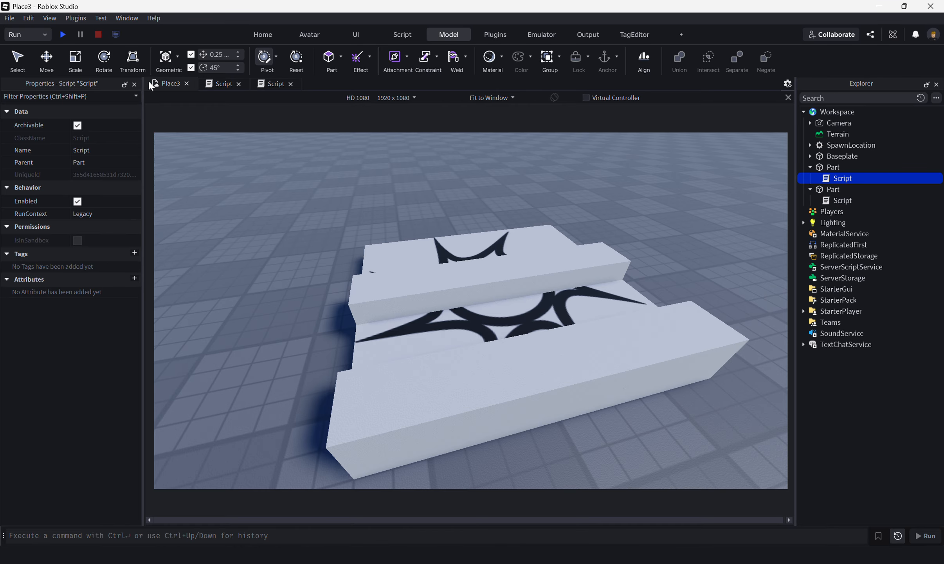
pyautogui.click(62, 34)
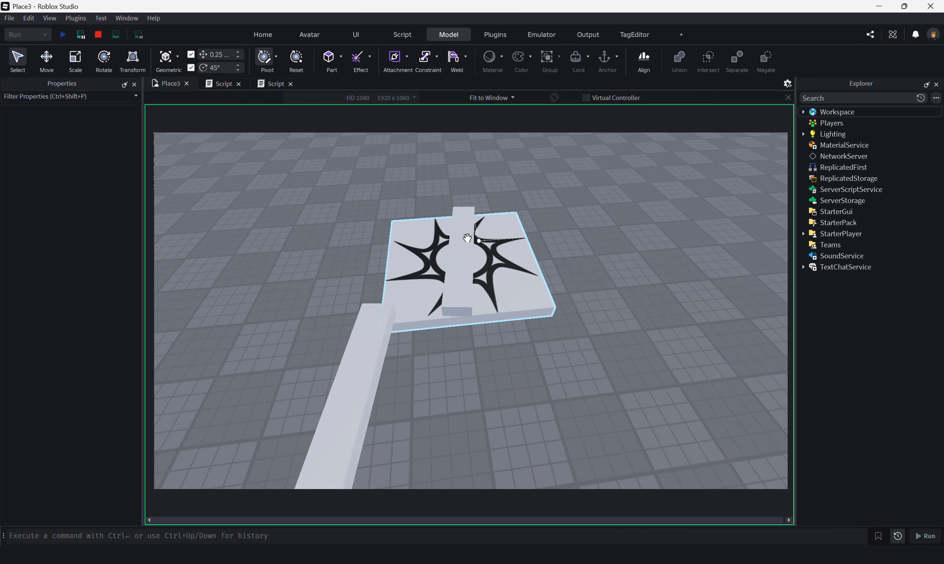
pyautogui.moveTo(470, 258)
pyautogui.mouseDown()
pyautogui.moveTo(438, 262)
pyautogui.moveTo(369, 326)
pyautogui.moveTo(464, 264)
pyautogui.moveTo(407, 332)
pyautogui.moveTo(462, 249)
pyautogui.mouseUp()
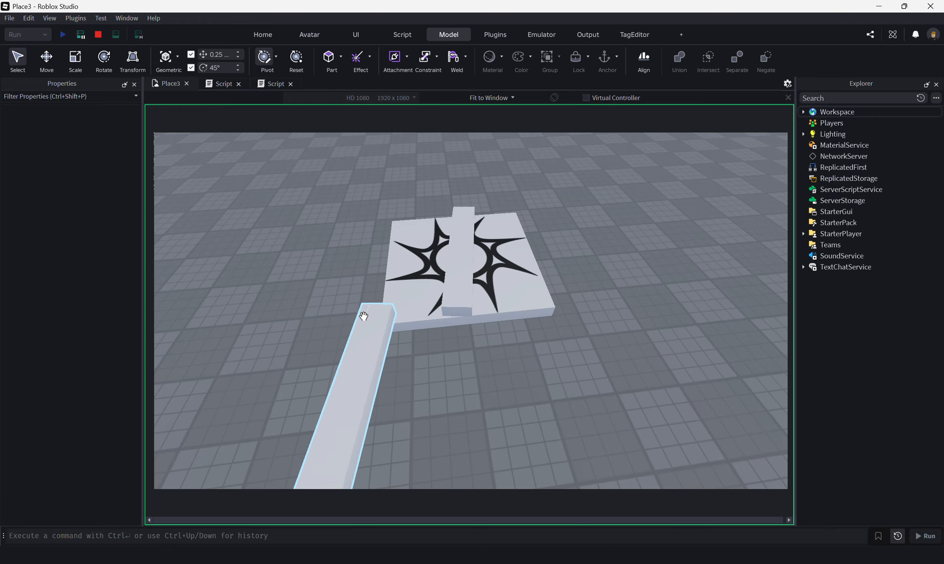
pyautogui.click(98, 35)
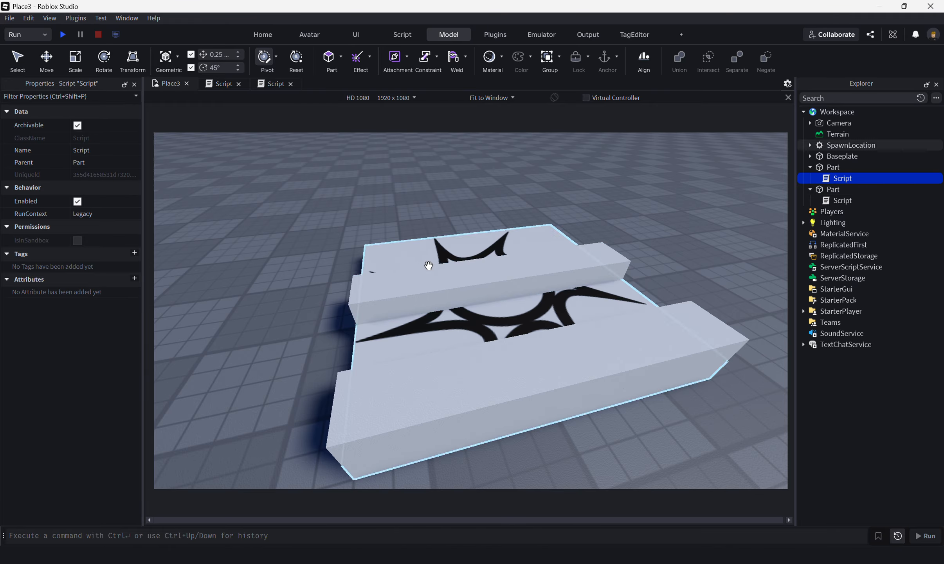
# - Move the centre bar's pivot along its length to the bar's end face and deselect the bar
pyautogui.click(481, 287)
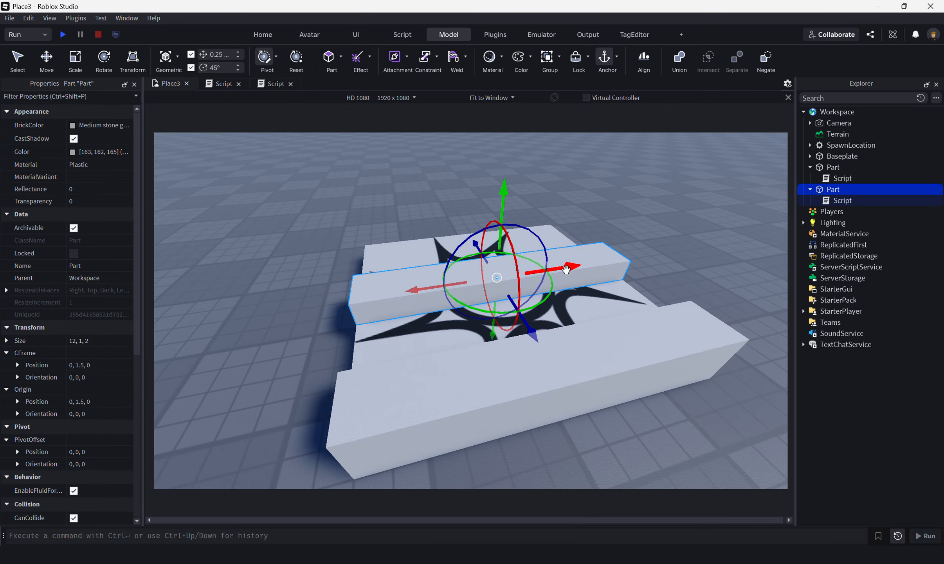
pyautogui.moveTo(566, 269); pyautogui.dragTo(626, 260)
pyautogui.click(525, 187)
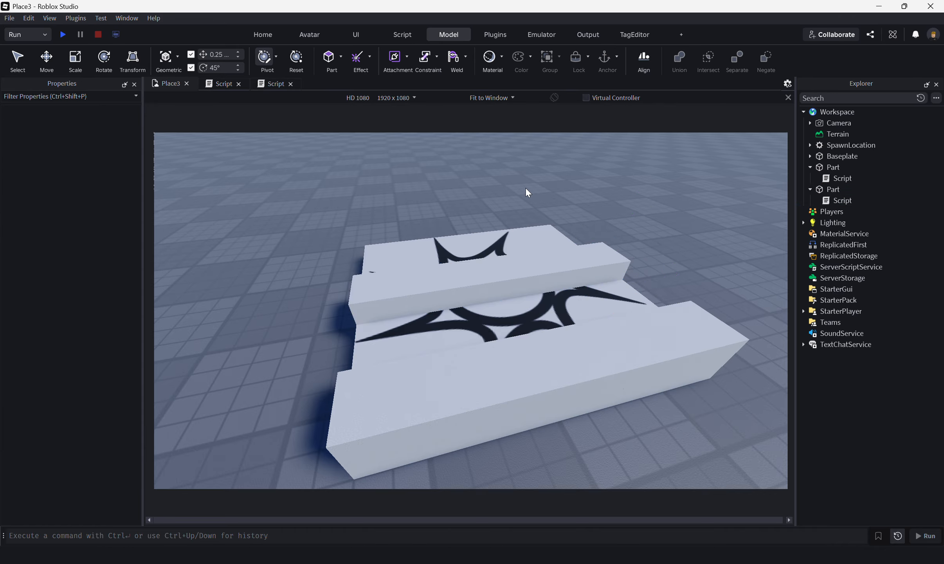
# - Run the simulation from a wider view to watch both bars swing around their end pivots, and stop it
pyautogui.scroll(-4, 525, 187)
pyautogui.moveTo(525, 188); pyautogui.dragTo(525, 187, button='right')
pyautogui.scroll(-3, 532, 252)
pyautogui.moveTo(532, 252); pyautogui.dragTo(532, 252, button='right')
pyautogui.scroll(-2, 533, 253)
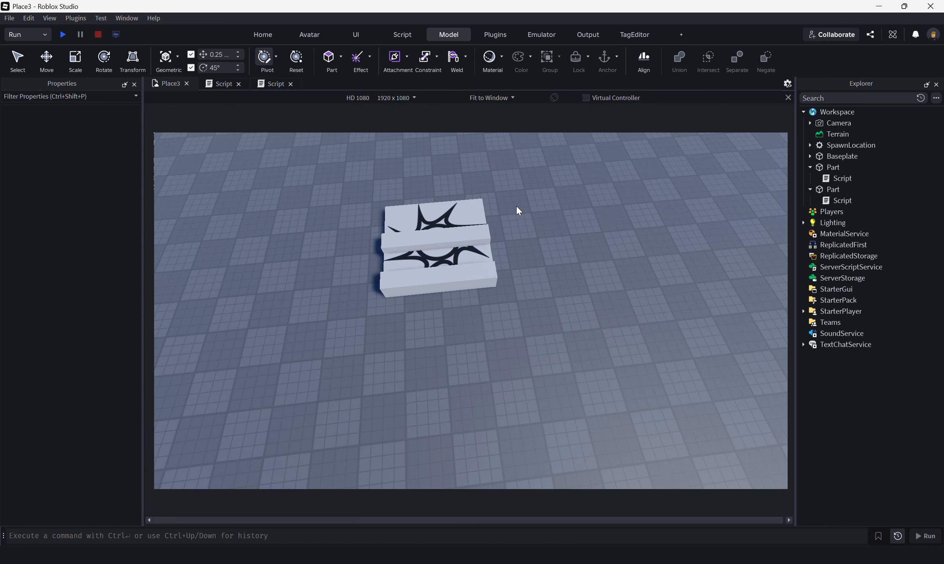
pyautogui.click(63, 35)
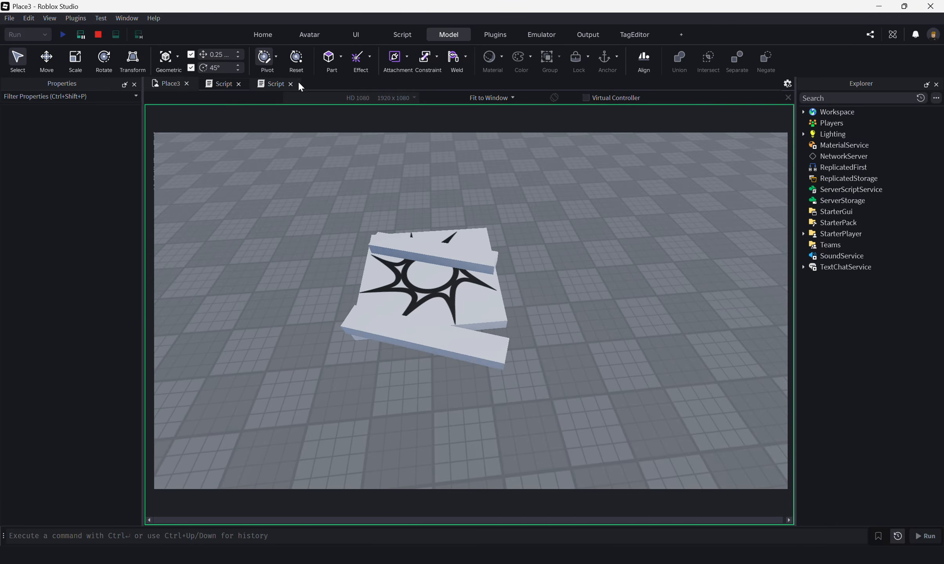
pyautogui.click(98, 34)
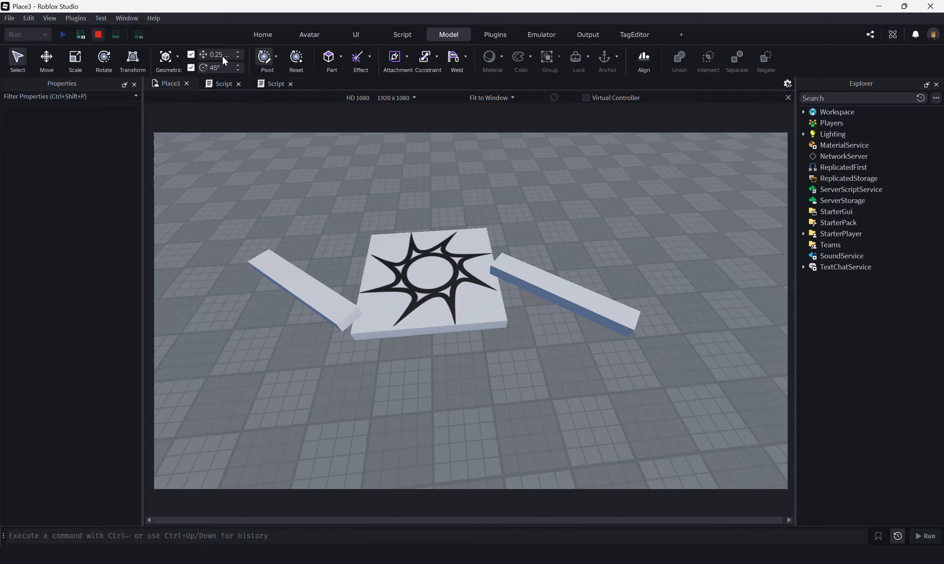
# - Change the front bar's script to rotate about X, with CFrame.Angles(math.rad(speed * dt), 0, 0), and return to the place
pyautogui.click(219, 83)
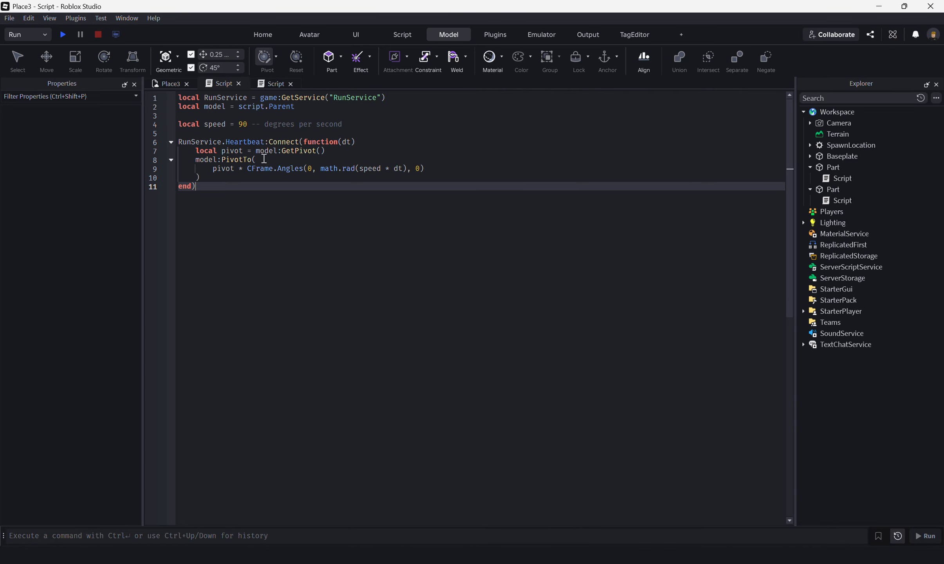
pyautogui.click(320, 167)
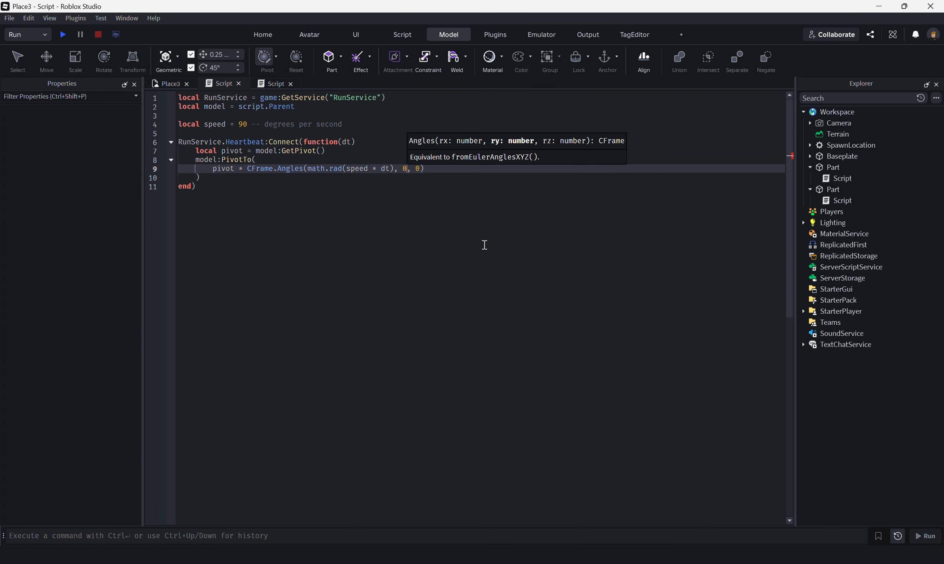
pyautogui.click(168, 84)
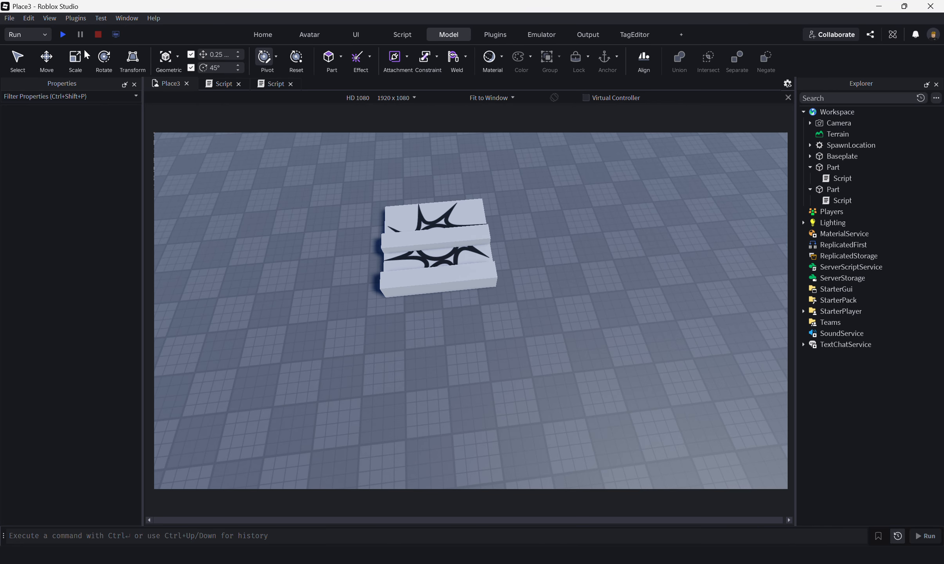
# - Run the simulation and examine the front bar's rotation about X up close
pyautogui.click(63, 34)
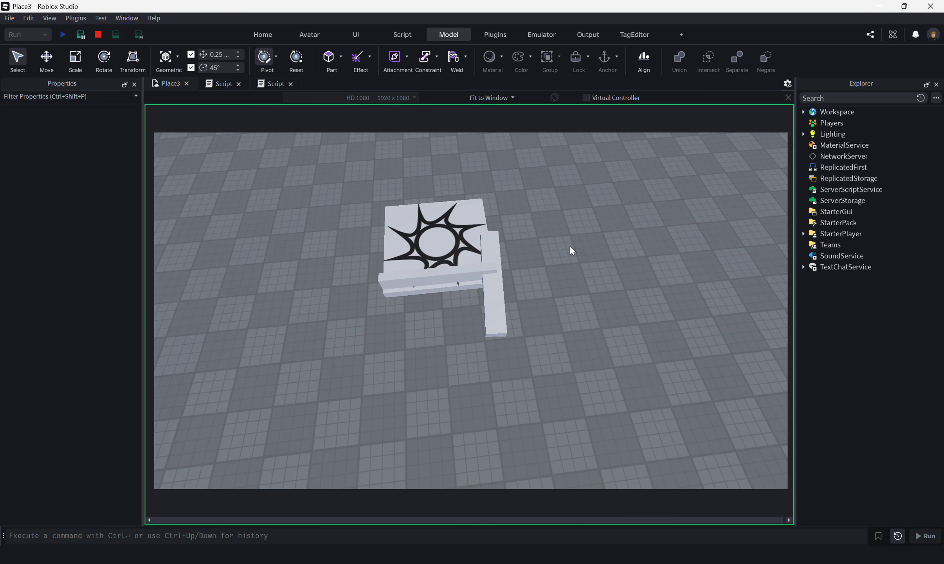
pyautogui.press('w')
pyautogui.moveTo(581, 247); pyautogui.dragTo(580, 248, button='right')
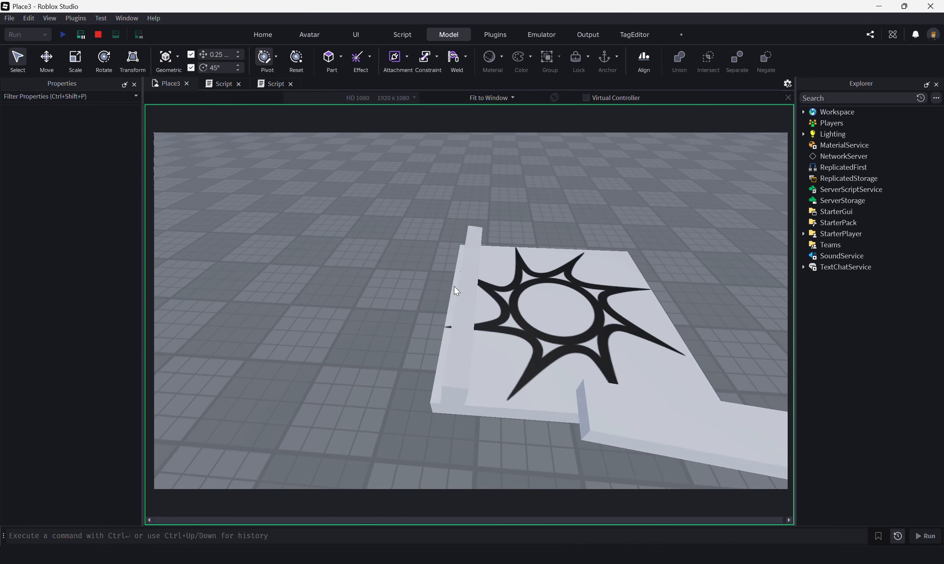
# - Examine the two rotating bars from several sides in the running simulation and stop it
pyautogui.scroll(3, 442, 284)
pyautogui.moveTo(442, 284); pyautogui.dragTo(443, 284, button='right')
pyautogui.press('a')
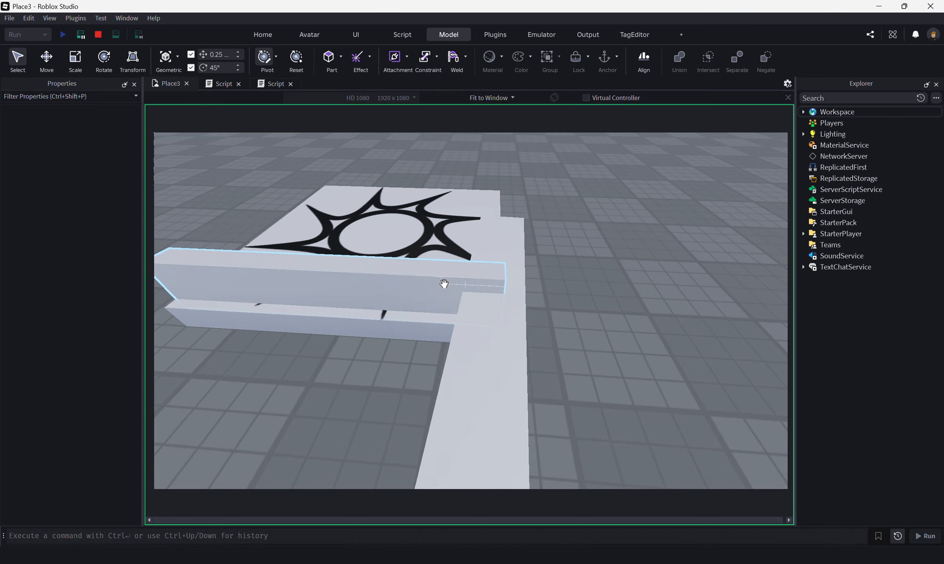
pyautogui.moveTo(531, 290); pyautogui.dragTo(535, 282, button='right')
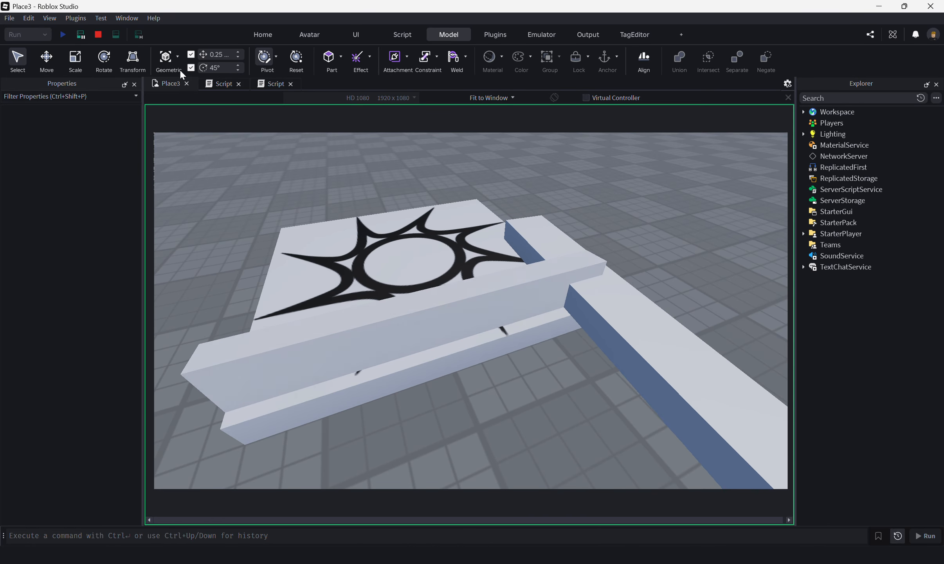
pyautogui.click(98, 35)
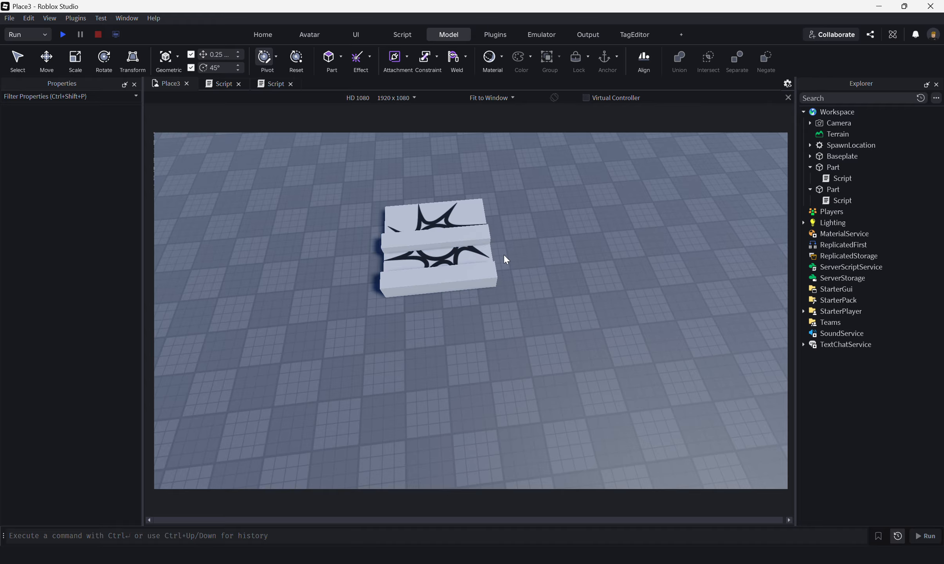
# - Place an attachment on the side face of the centre bar, near the middle of its length
pyautogui.moveTo(531, 253); pyautogui.dragTo(531, 253, button='right')
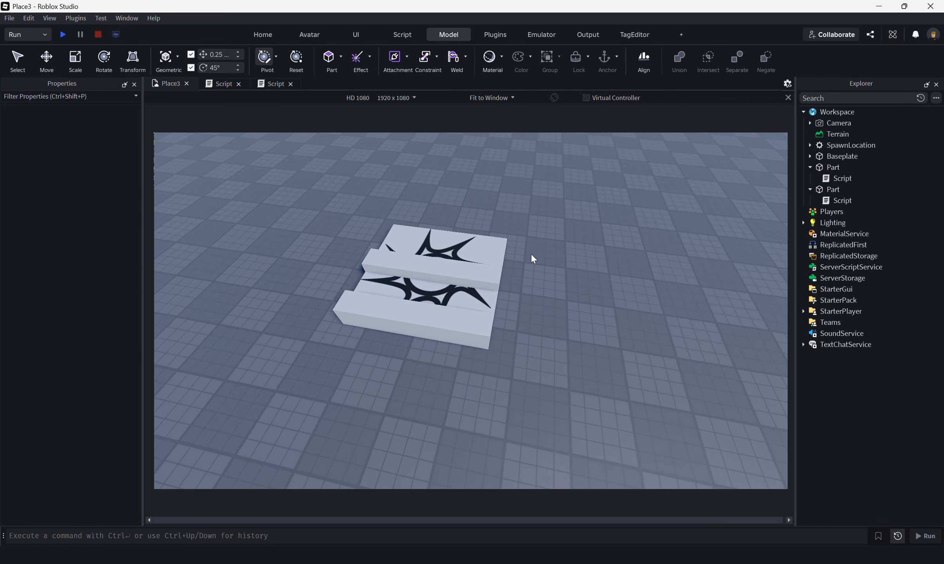
pyautogui.click(411, 312)
pyautogui.scroll(5, 514, 300)
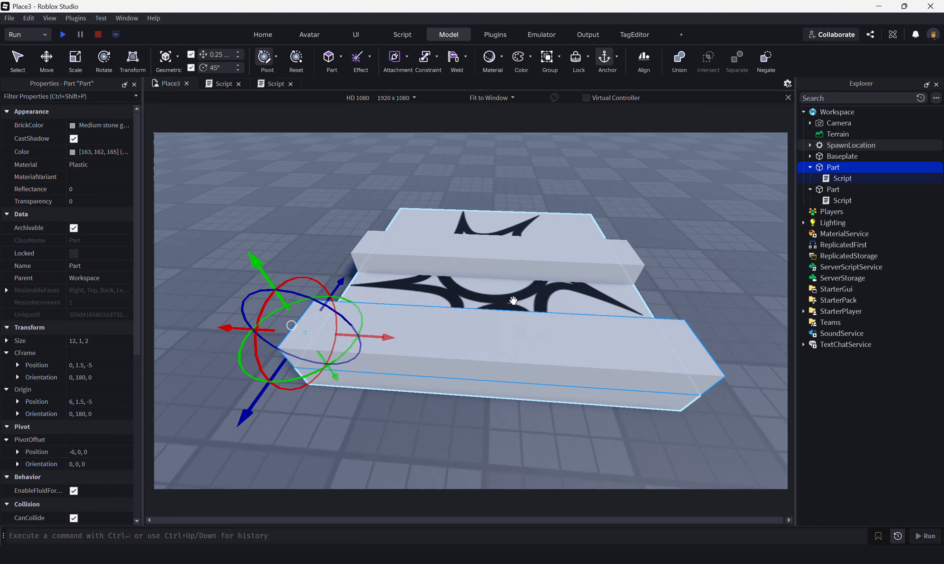
pyautogui.moveTo(514, 301); pyautogui.dragTo(435, 316, button='right')
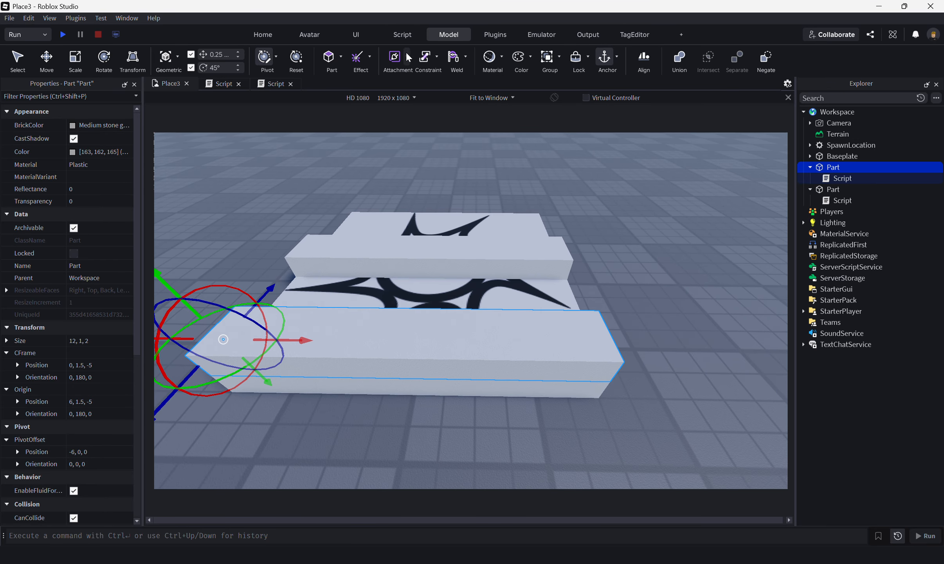
pyautogui.click(395, 60)
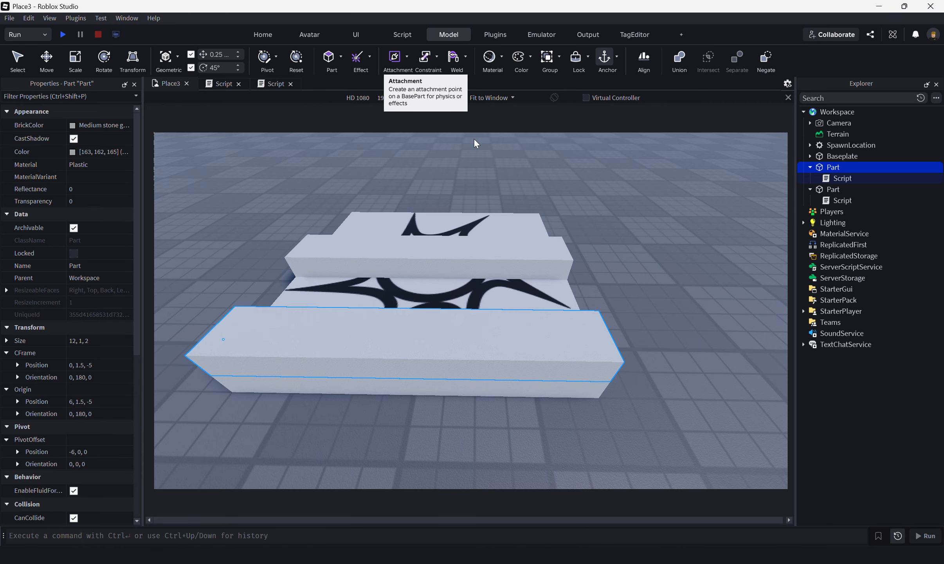
pyautogui.click(387, 57)
pyautogui.rightClick(407, 58)
pyautogui.click(401, 61)
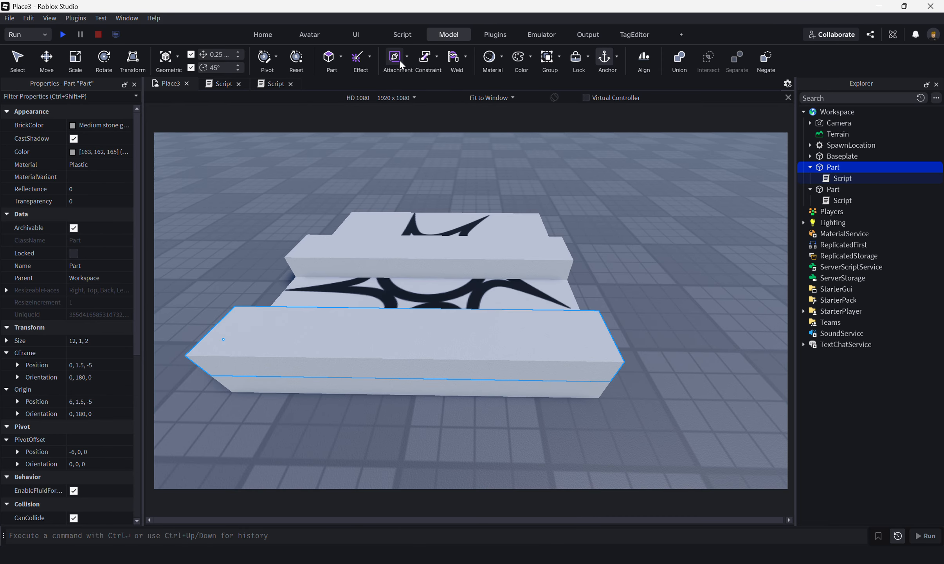
pyautogui.click(407, 55)
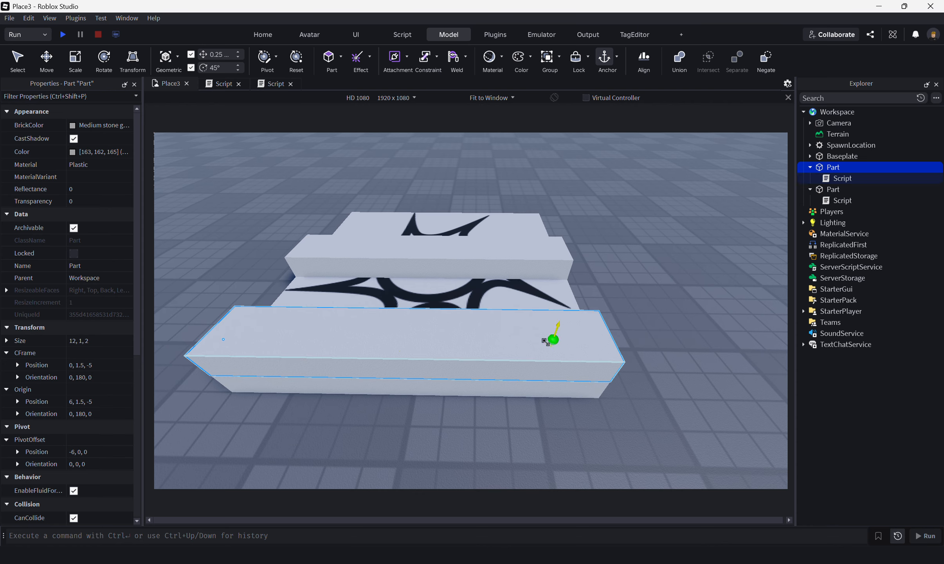
pyautogui.moveTo(562, 333); pyautogui.dragTo(530, 324, button='right')
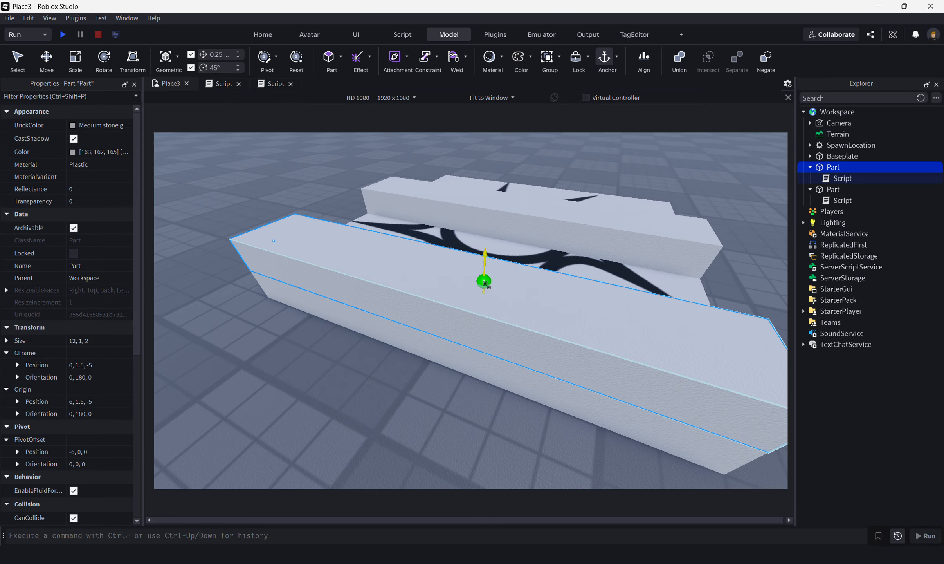
pyautogui.press('d')
pyautogui.moveTo(506, 228); pyautogui.dragTo(453, 235, button='right')
pyautogui.click(457, 272)
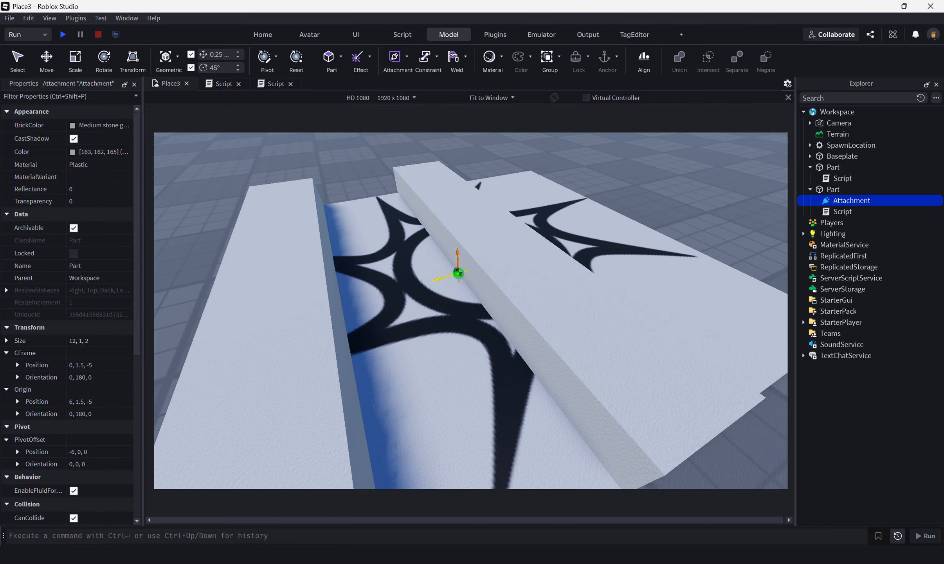
# - Place a second attachment on the inner side face of the front bar, facing the centre bar
pyautogui.moveTo(456, 269); pyautogui.dragTo(502, 268, button='right')
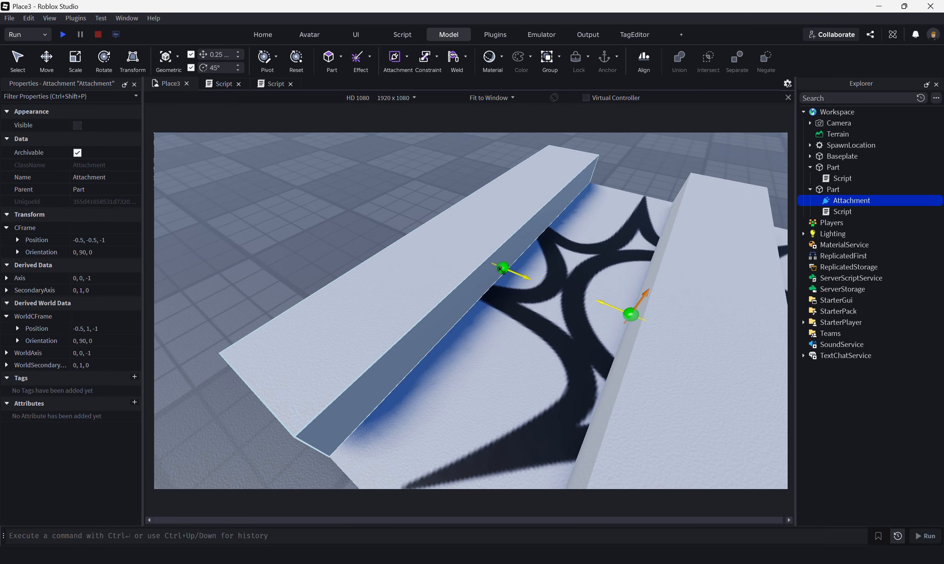
pyautogui.click(501, 270)
pyautogui.press('s')
pyautogui.moveTo(562, 359)
pyautogui.mouseDown(button='right')
pyautogui.moveTo(551, 353)
pyautogui.moveTo(576, 357)
pyautogui.mouseUp(button='right')
pyautogui.press('w')
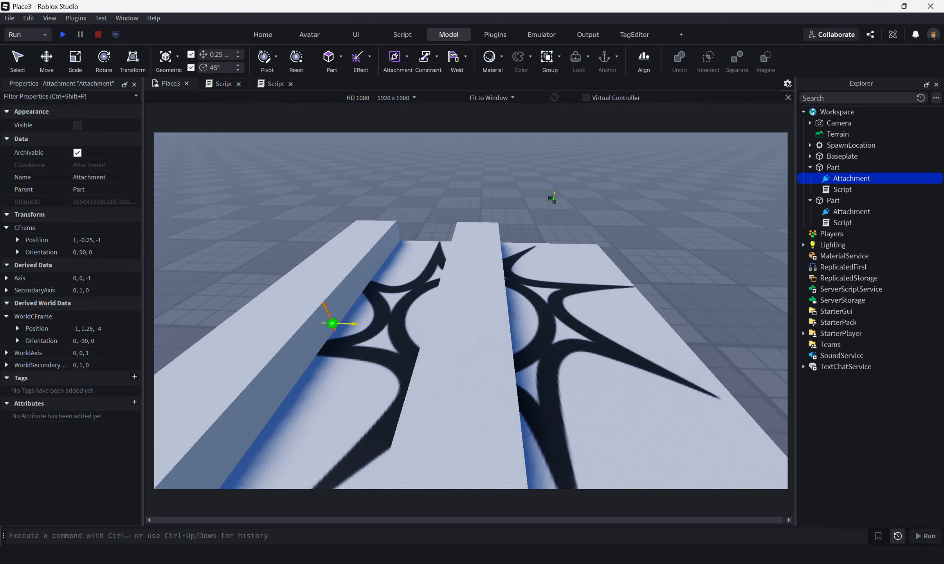
pyautogui.moveTo(552, 198); pyautogui.dragTo(551, 202, button='right')
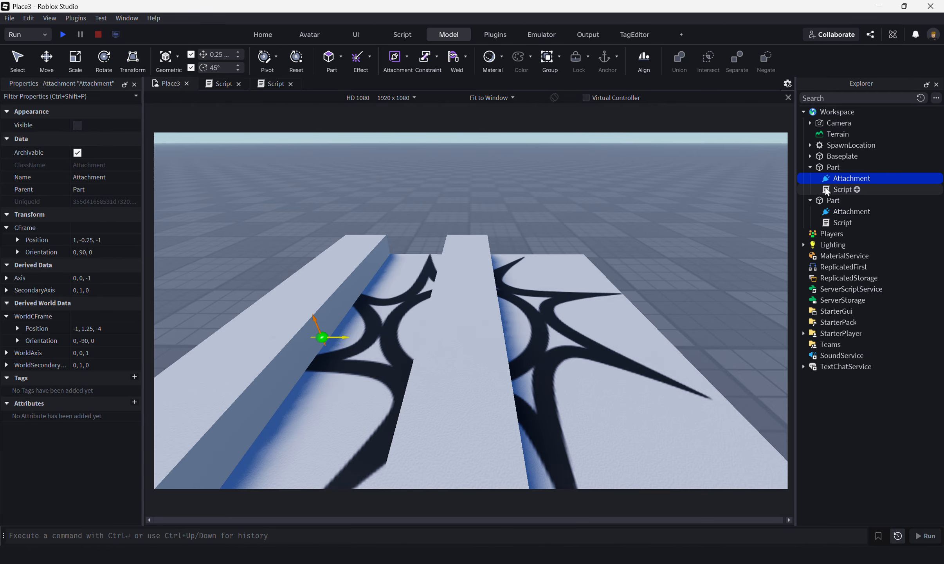
# - Run the simulation with the attachments in place, look over both bars and stop it
pyautogui.click(63, 34)
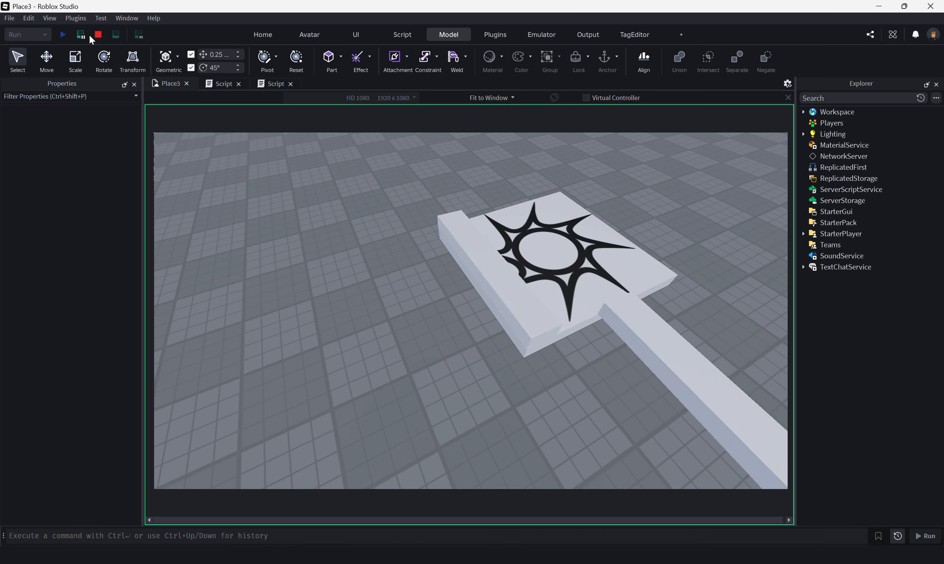
pyautogui.click(96, 35)
pyautogui.moveTo(556, 246); pyautogui.dragTo(556, 244, button='right')
pyautogui.press('w')
pyautogui.press('a')
pyautogui.moveTo(458, 289); pyautogui.dragTo(495, 286, button='right')
pyautogui.press('s')
pyautogui.press('d')
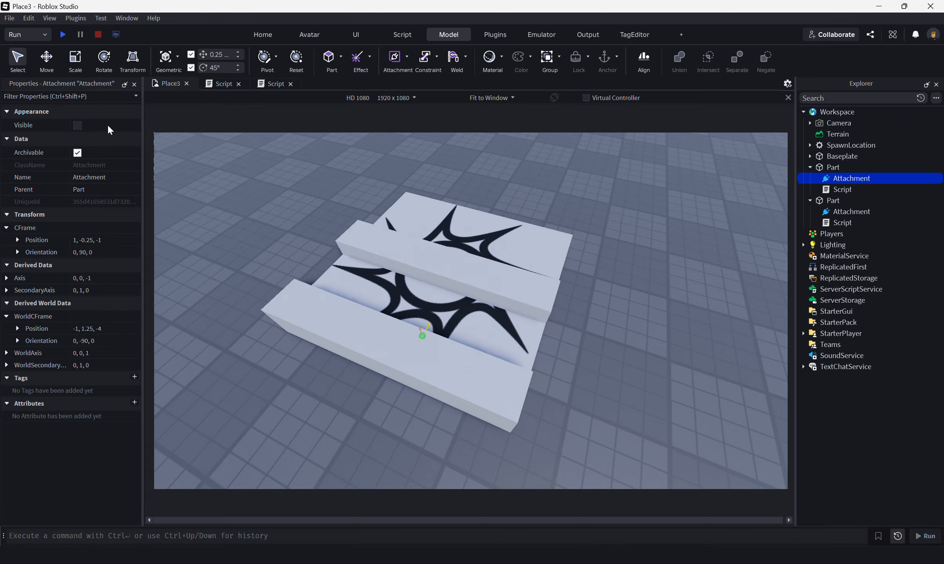
# - Move the centre bar along Z up against the front bar and union the two bars
pyautogui.click(456, 285)
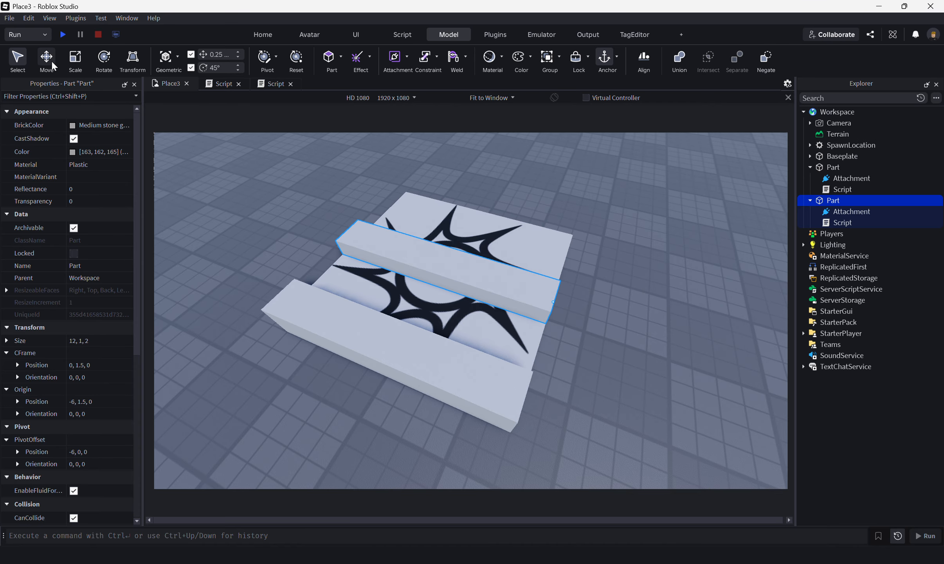
pyautogui.moveTo(540, 370); pyautogui.dragTo(515, 417)
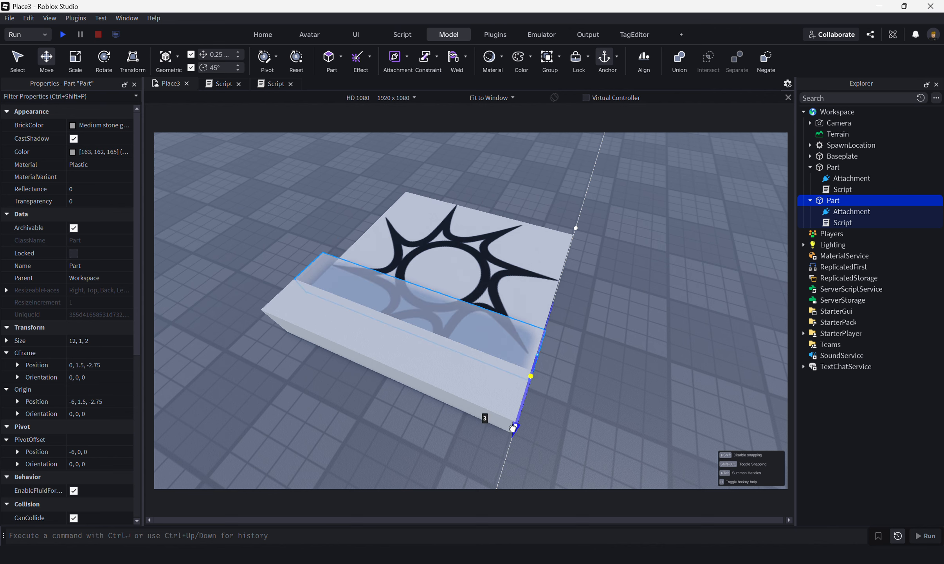
pyautogui.click(429, 370)
pyautogui.keyDown('ctrl'); pyautogui.click(453, 316); pyautogui.keyUp('ctrl')
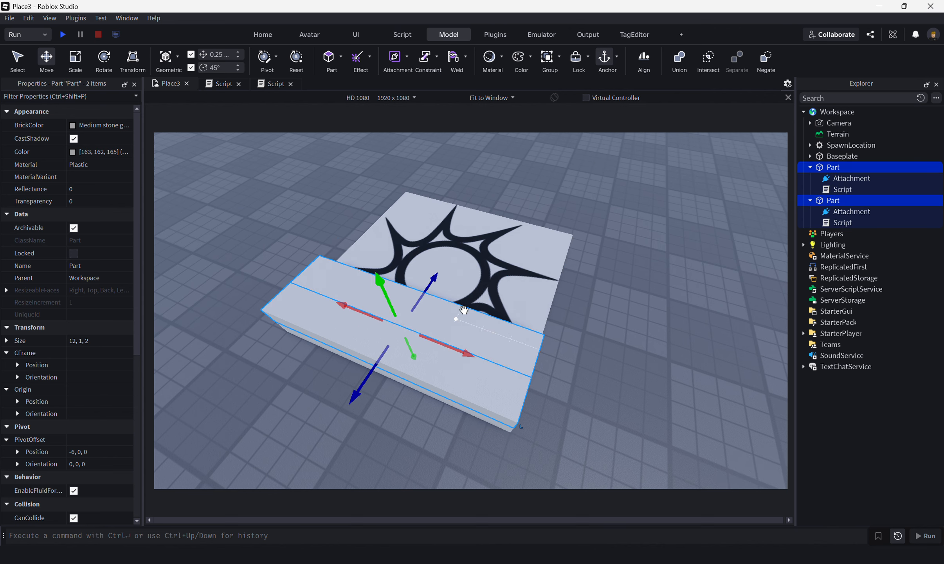
pyautogui.click(681, 62)
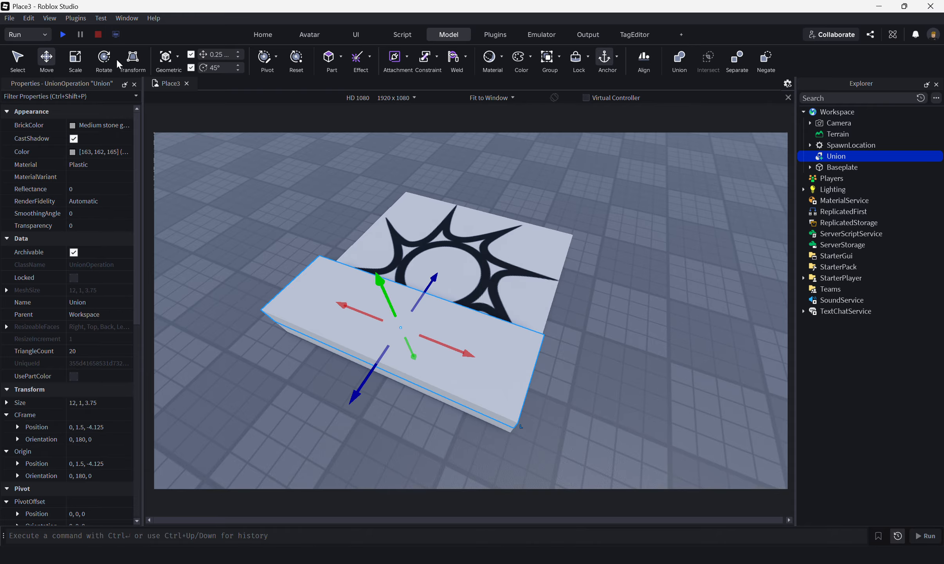
# - Try to move the union's pivot 7.5 studs along its length, past its end face, and undo the move
pyautogui.press('w')
pyautogui.moveTo(591, 316); pyautogui.dragTo(592, 315, button='right')
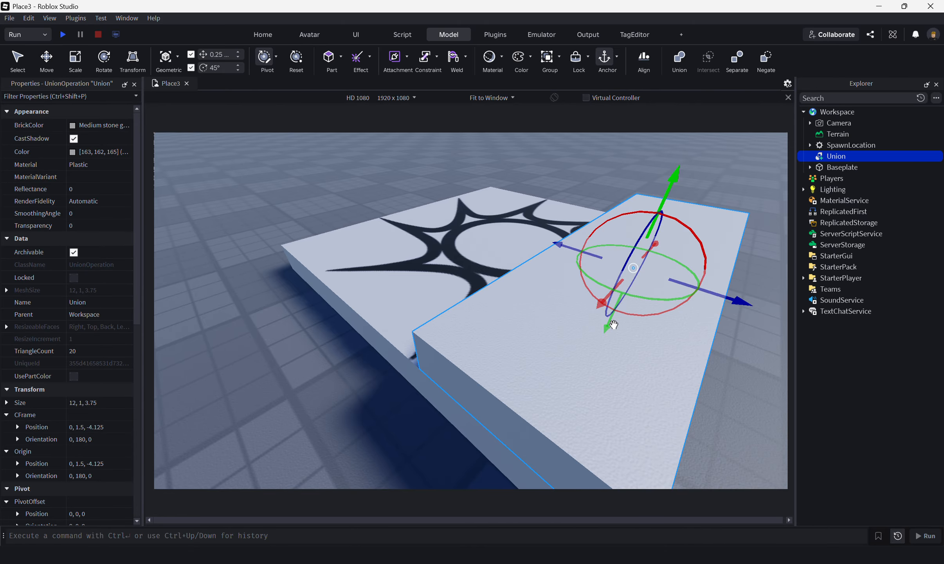
pyautogui.press('d')
pyautogui.moveTo(617, 263); pyautogui.dragTo(617, 263, button='right')
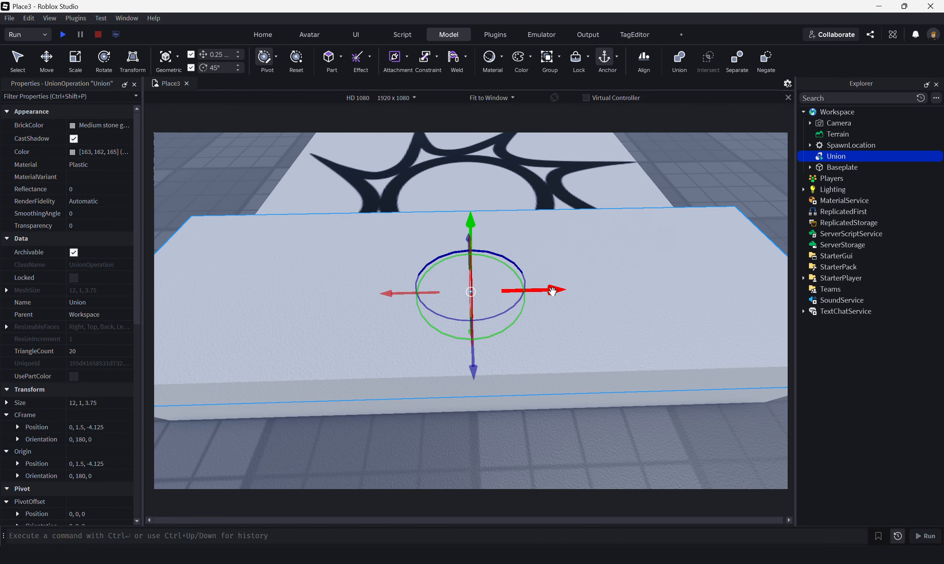
pyautogui.moveTo(552, 290); pyautogui.dragTo(511, 293)
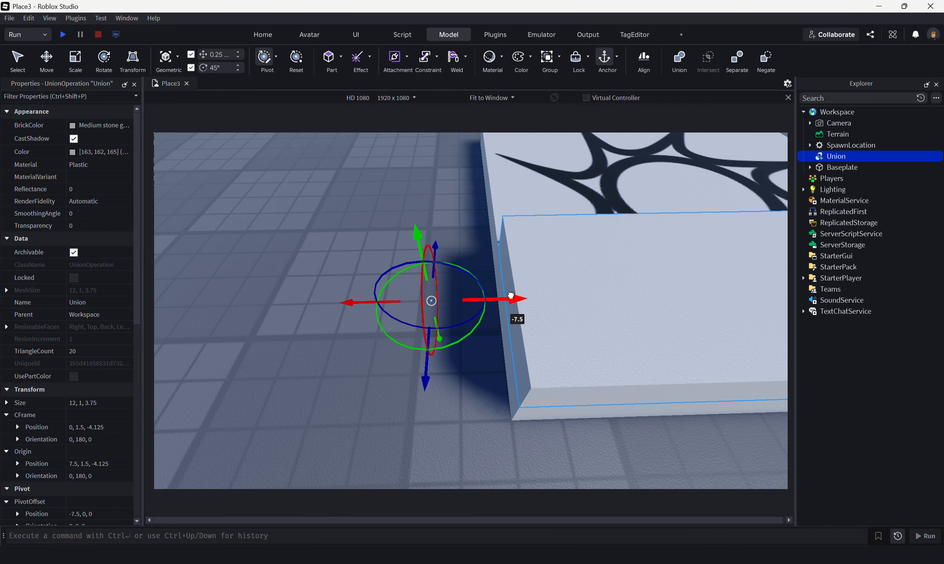
pyautogui.press('a')
pyautogui.moveTo(554, 293); pyautogui.dragTo(597, 305, button='right')
pyautogui.press('s')
pyautogui.hotkey('ctrl', 'z')
# - Move the union's pivot 6 studs along its length to its end face and deselect the union
pyautogui.press('d')
pyautogui.press('a')
pyautogui.press('d')
pyautogui.moveTo(606, 300); pyautogui.dragTo(606, 300)
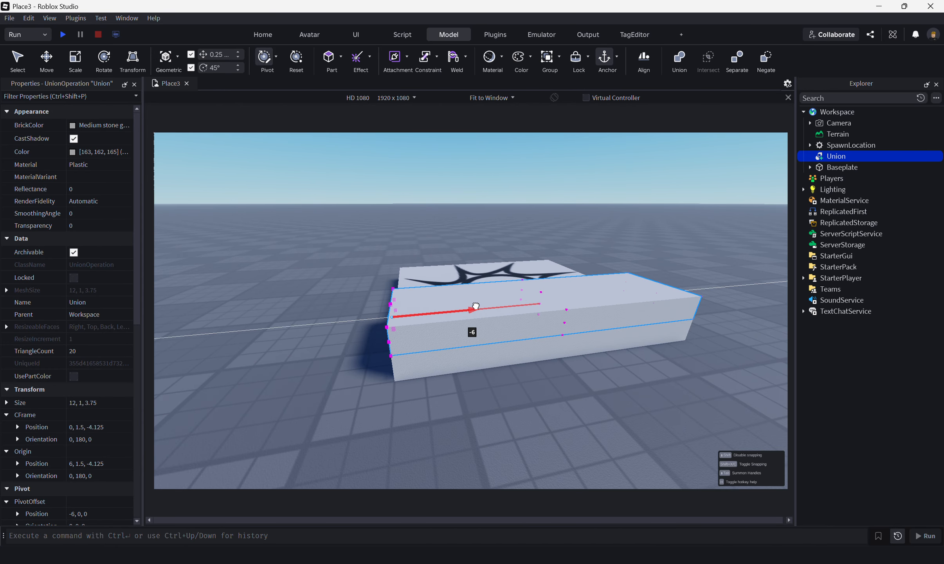
pyautogui.moveTo(471, 309); pyautogui.dragTo(472, 309)
pyautogui.press('a')
pyautogui.moveTo(478, 309); pyautogui.dragTo(482, 309, button='right')
pyautogui.press('w')
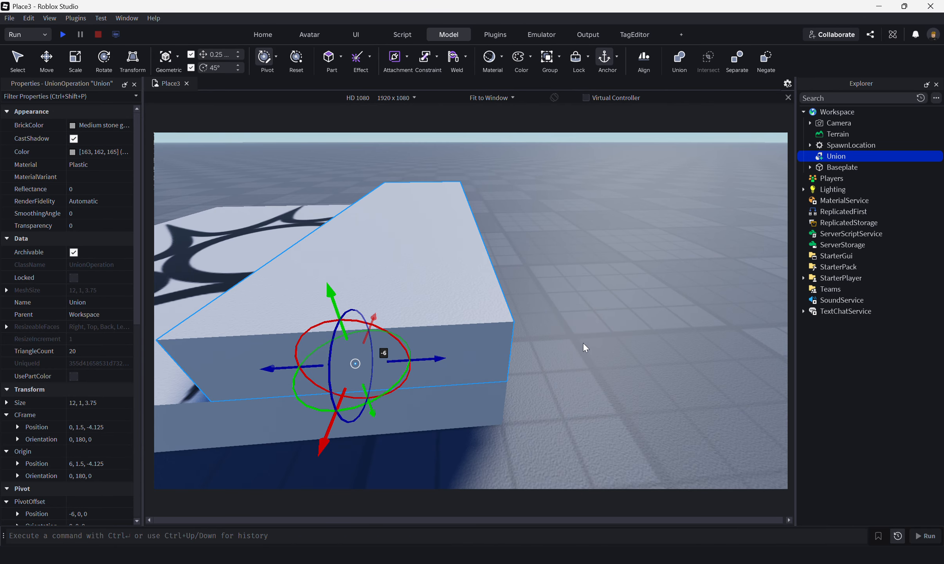
pyautogui.click(605, 354)
pyautogui.press('d')
pyautogui.moveTo(606, 354); pyautogui.dragTo(607, 355, button='right')
pyautogui.press('s')
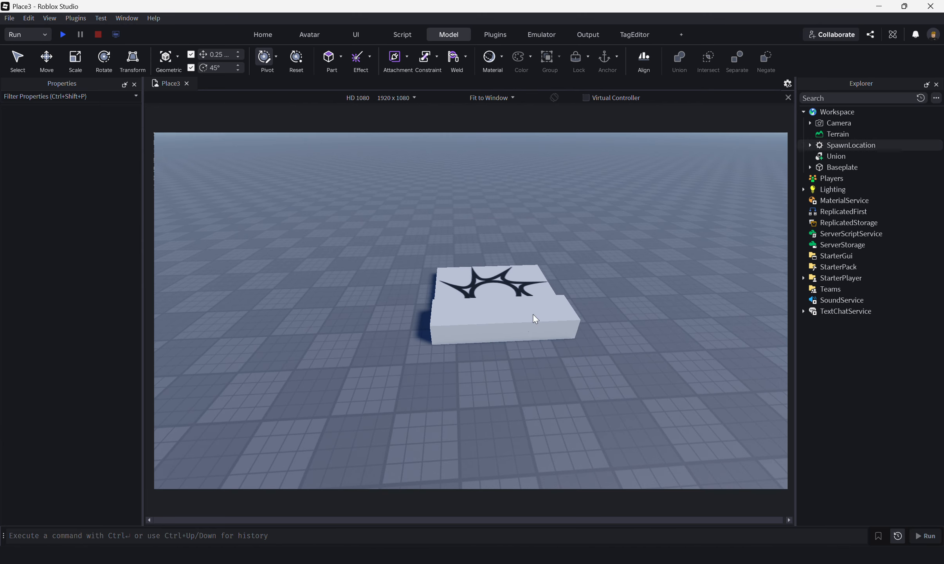
# - Run the simulation to check whether the union rotates about its pivot, and stop it
pyautogui.click(63, 34)
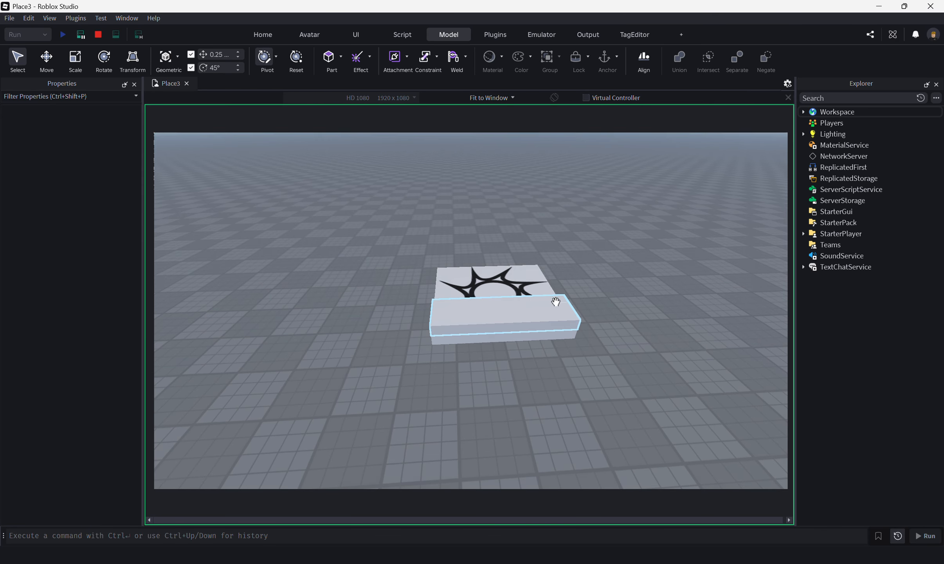
pyautogui.scroll(2, 556, 301)
pyautogui.press('a')
pyautogui.moveTo(495, 318); pyautogui.dragTo(495, 318, button='right')
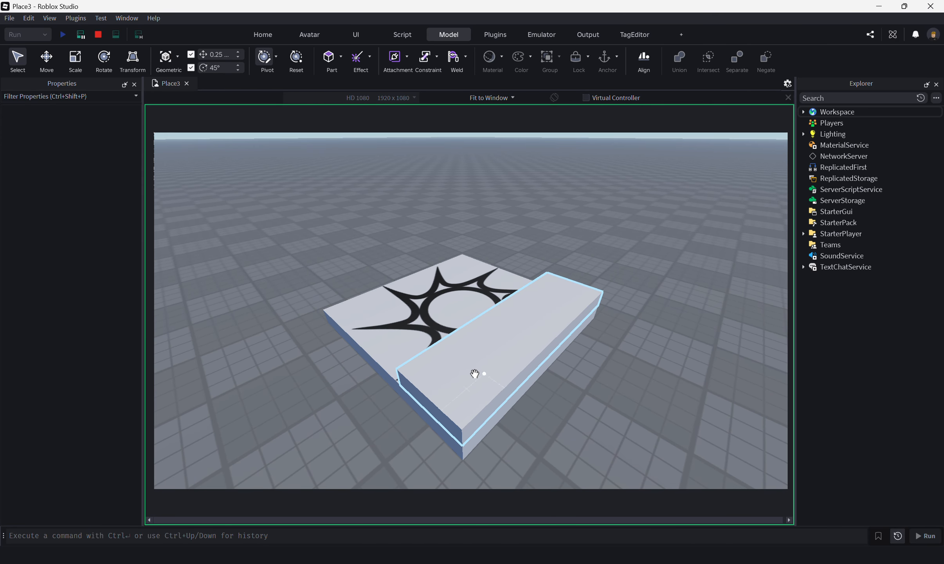
pyautogui.click(99, 38)
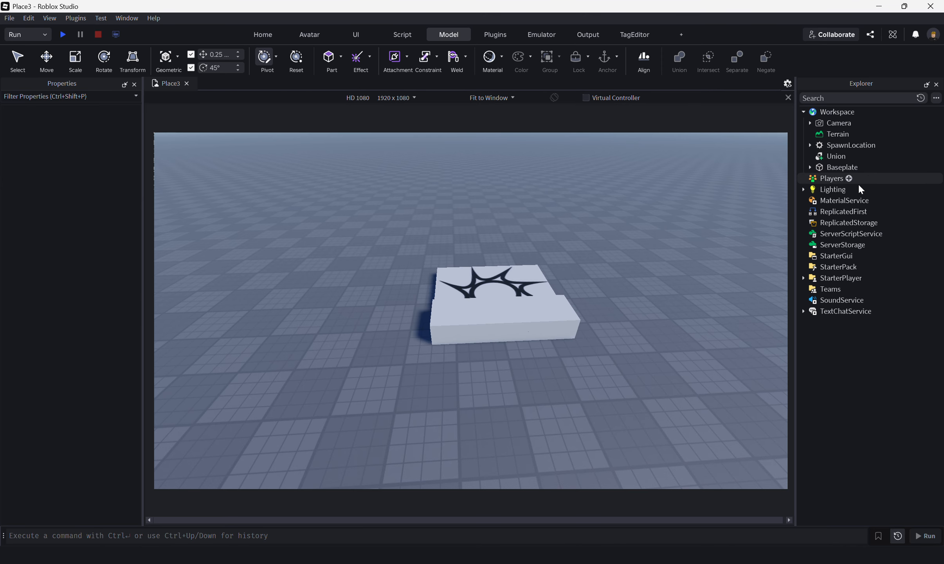
# - Separate the union back into its two parts and copy the script of the first part
pyautogui.click(834, 163)
pyautogui.hotkey('ctrl', 'shift', 'u')
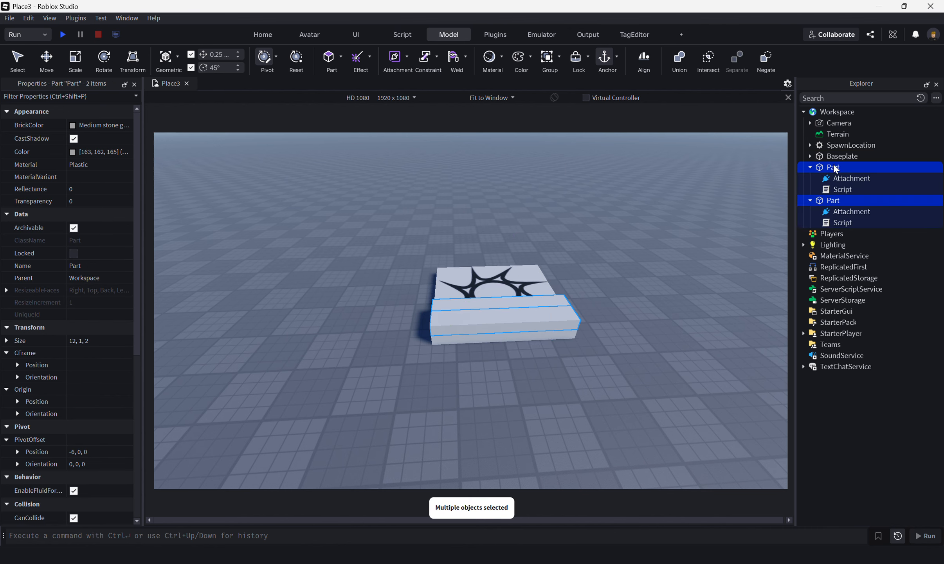
pyautogui.click(842, 190)
pyautogui.rightClick(842, 191)
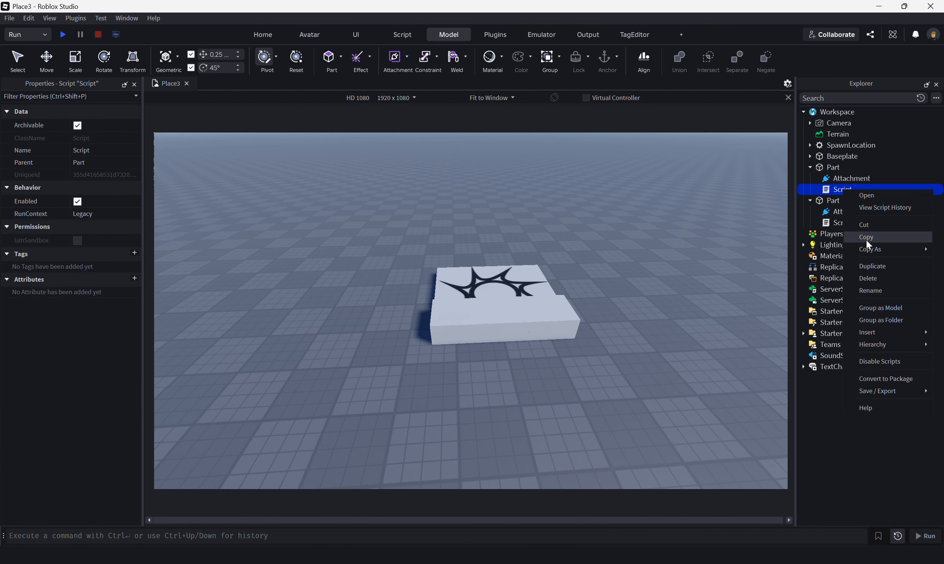
pyautogui.click(866, 238)
# - Select both bar parts and union them again
pyautogui.click(844, 167)
pyautogui.click(826, 156)
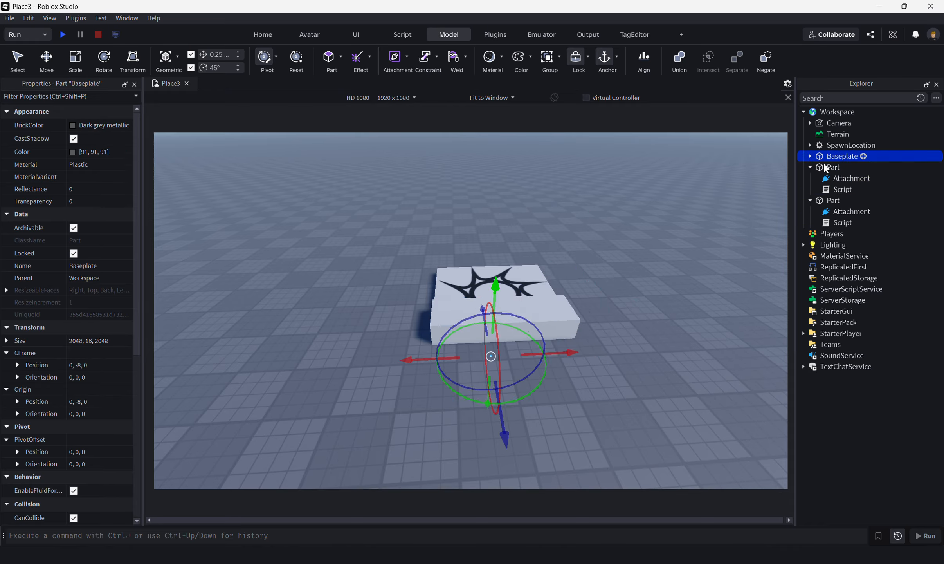
pyautogui.click(825, 167)
pyautogui.keyDown('ctrl'); pyautogui.click(825, 200); pyautogui.keyUp('ctrl')
pyautogui.click(681, 58)
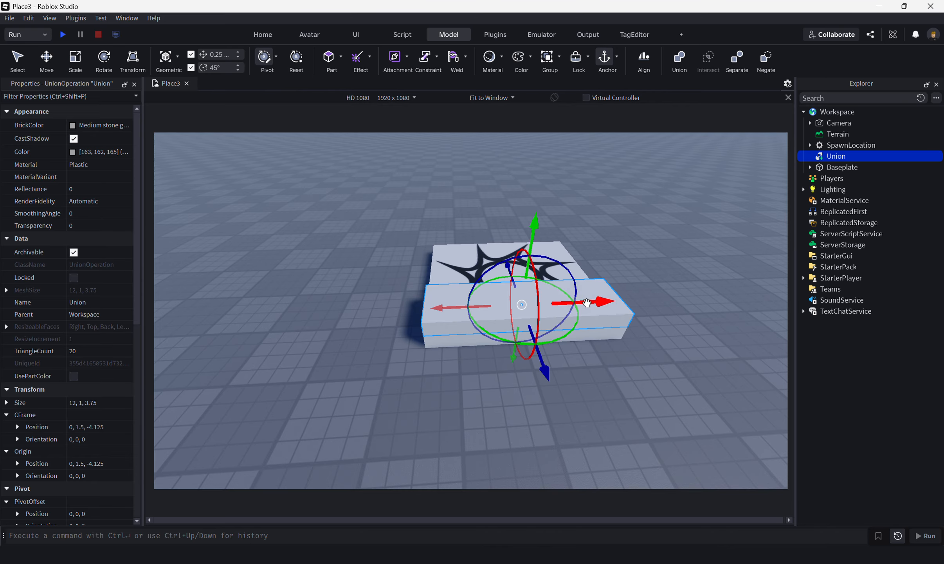
# - Move the new union's pivot 6 studs along X onto its end face
pyautogui.moveTo(597, 305); pyautogui.dragTo(507, 308)
pyautogui.press('a')
pyautogui.moveTo(507, 308); pyautogui.dragTo(596, 343, button='right')
pyautogui.press('w')
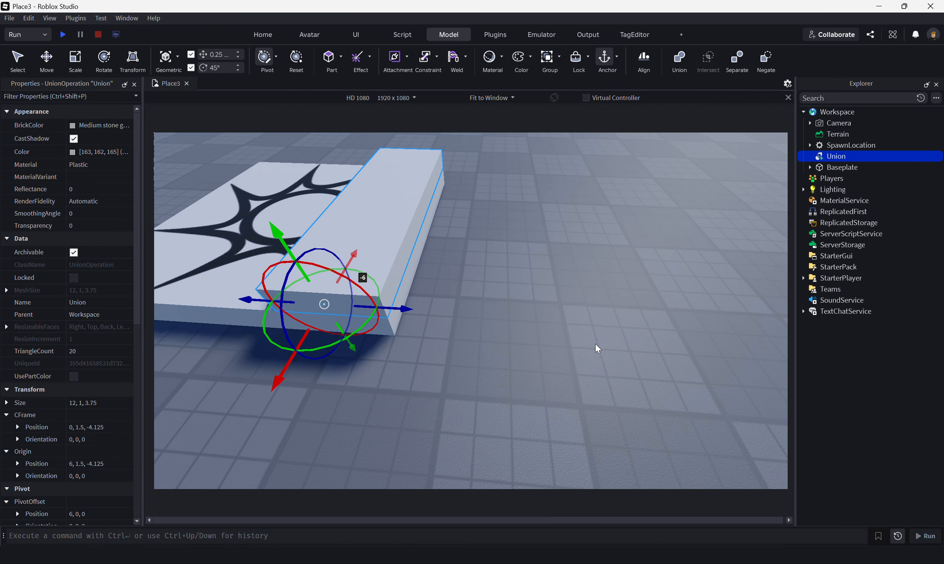
# - Paste the copied script into the union and deselect it
pyautogui.rightClick(848, 157)
pyautogui.click(854, 207)
pyautogui.click(602, 286)
# - Run the simulation from a wider view to watch the scripted union swing around its end pivot, and stop it
pyautogui.press('d')
pyautogui.moveTo(601, 286); pyautogui.dragTo(550, 268, button='right')
pyautogui.press('s')
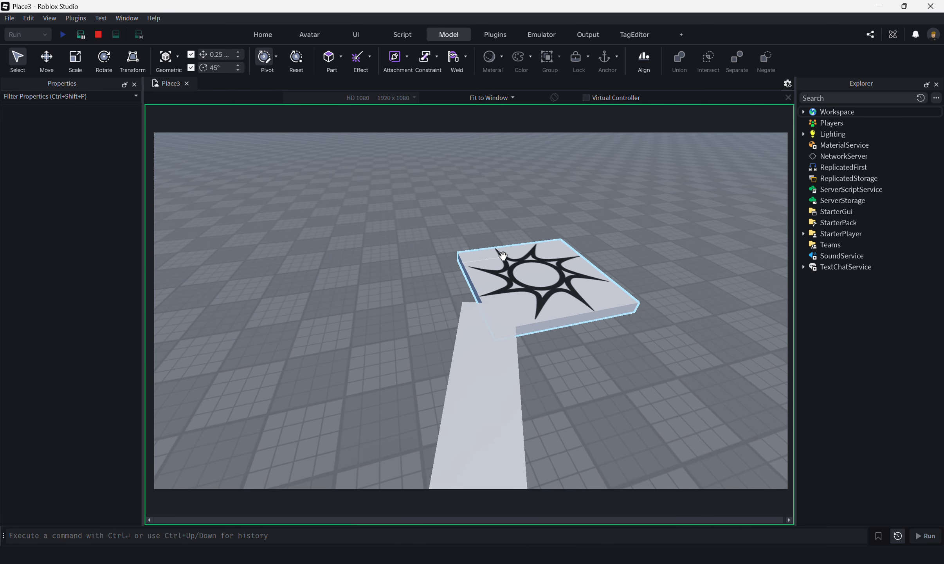
pyautogui.click(97, 39)
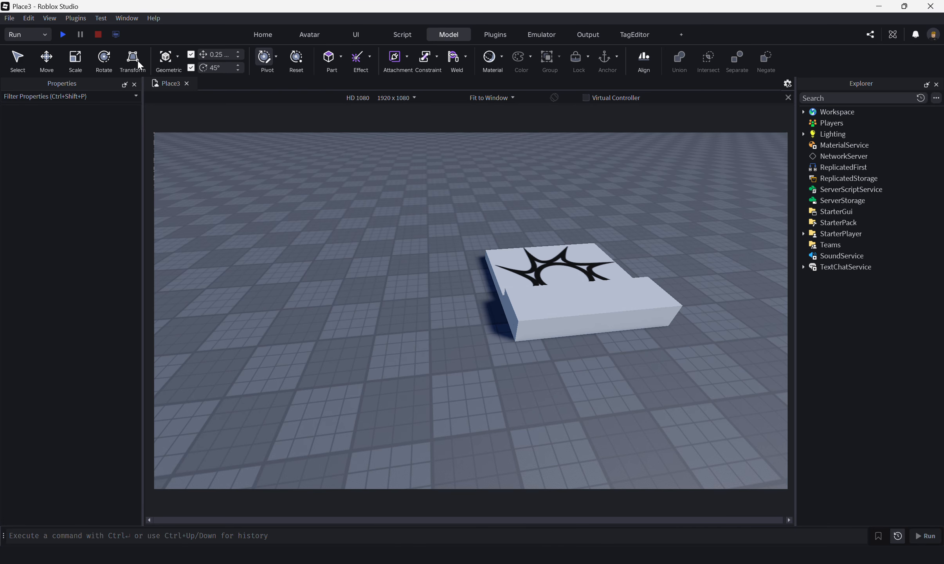
# - Select the union and examine the pivot on its end face up close
pyautogui.moveTo(578, 321); pyautogui.dragTo(526, 266, button='right')
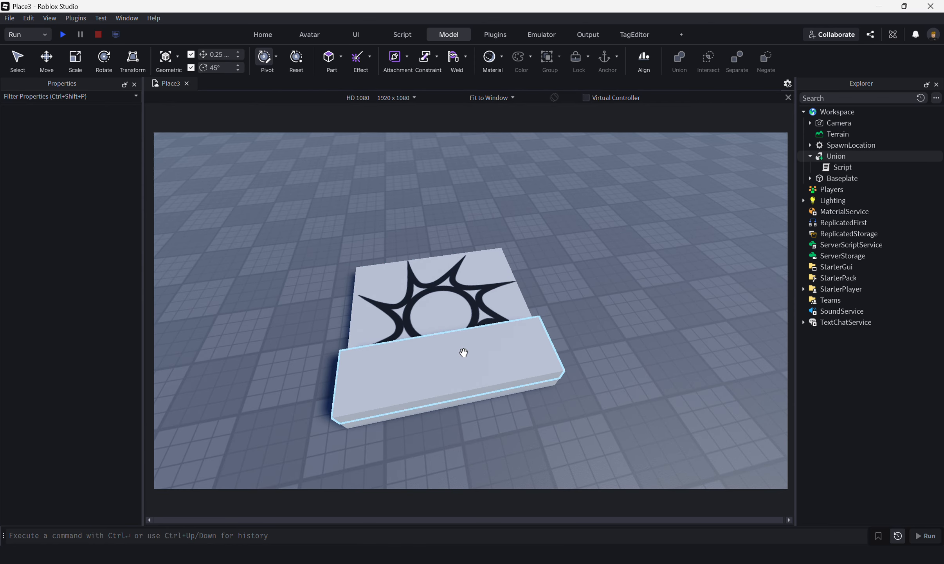
pyautogui.click(463, 352)
pyautogui.moveTo(464, 352); pyautogui.dragTo(579, 344, button='right')
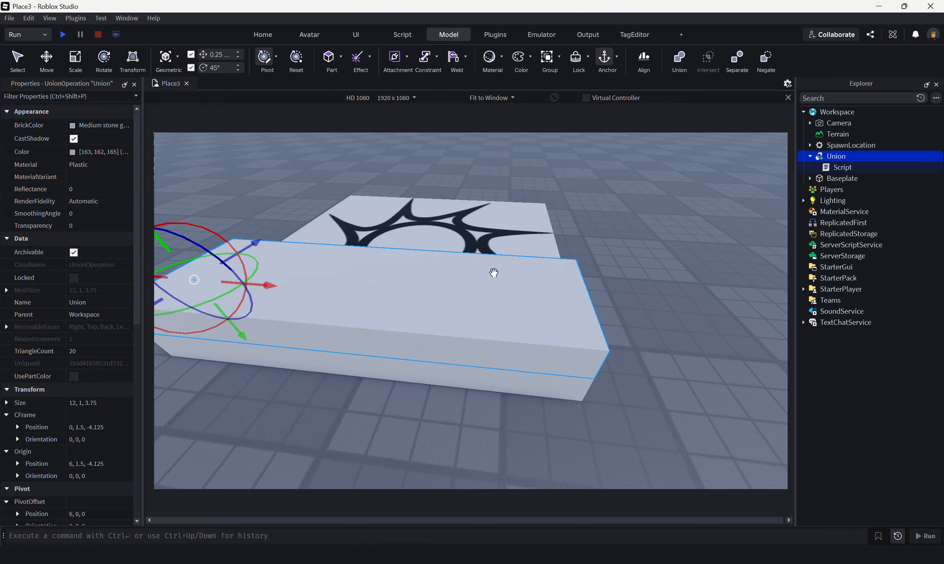
pyautogui.moveTo(494, 272); pyautogui.dragTo(485, 274, button='right')
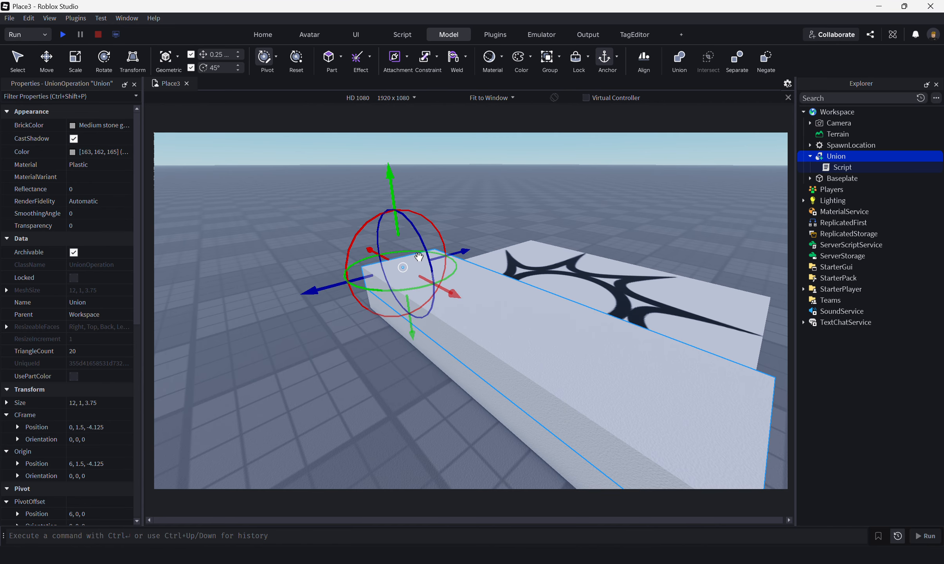
pyautogui.moveTo(489, 197); pyautogui.dragTo(489, 197, button='right')
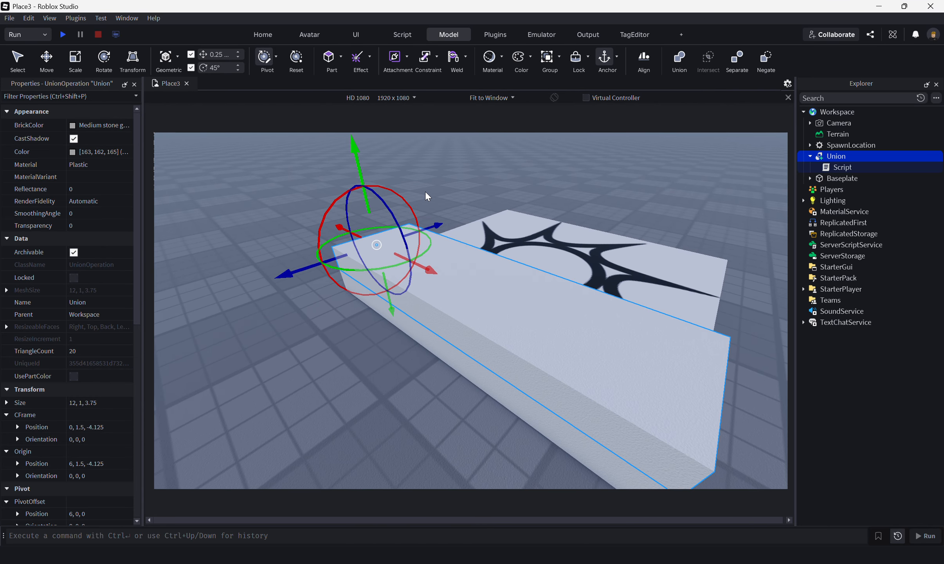